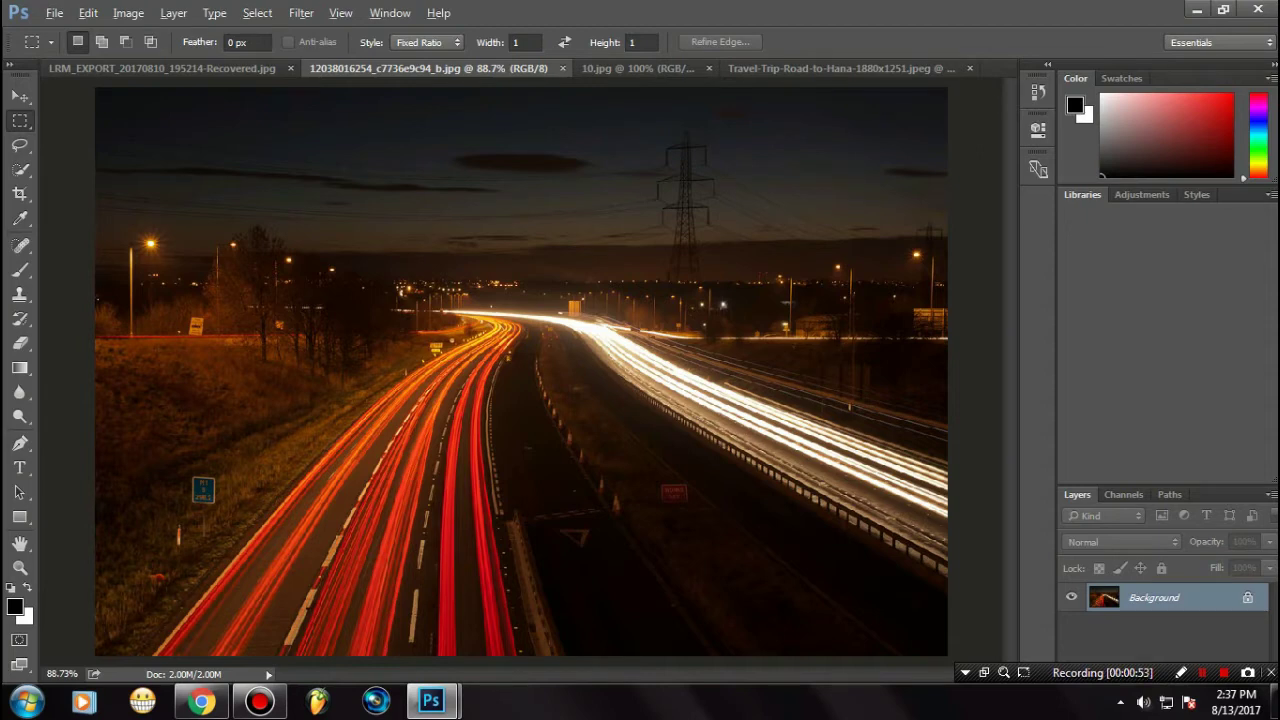
# Examine the red and white light trails in the night motorway photo, up close and as a whole
pyautogui.scroll(10, 503, 529)
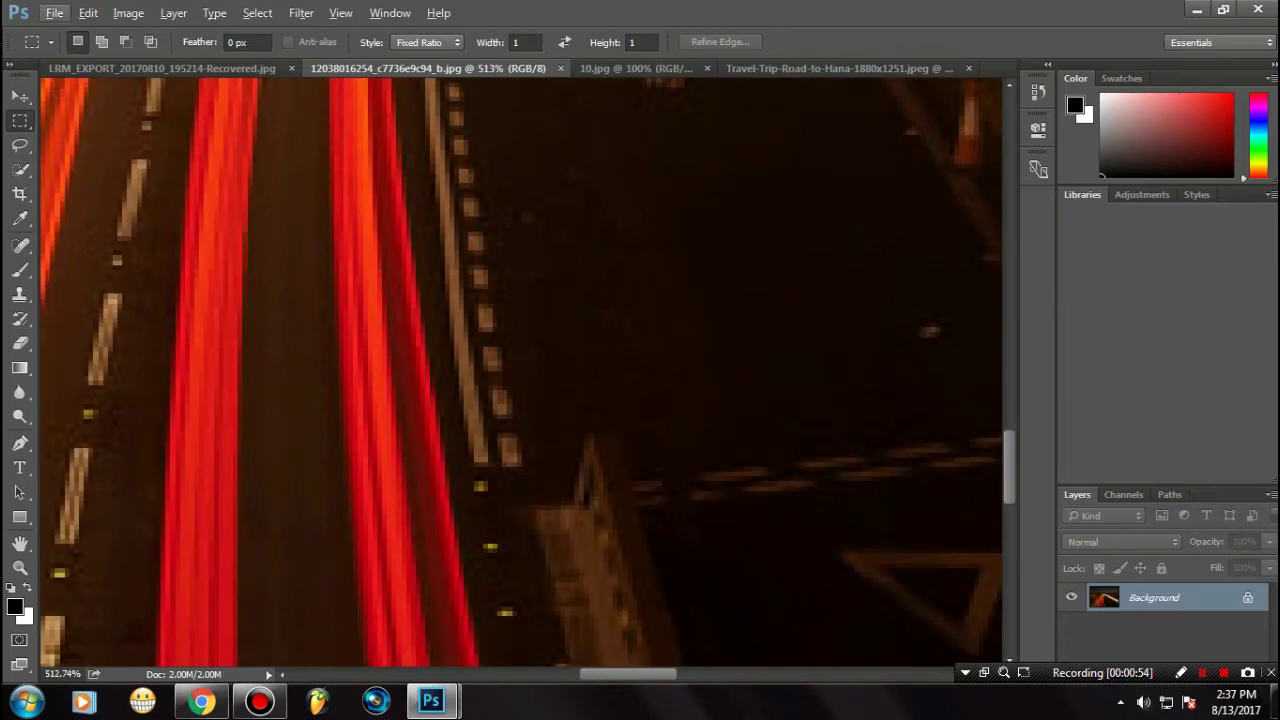
pyautogui.scroll(-6, 310, 515)
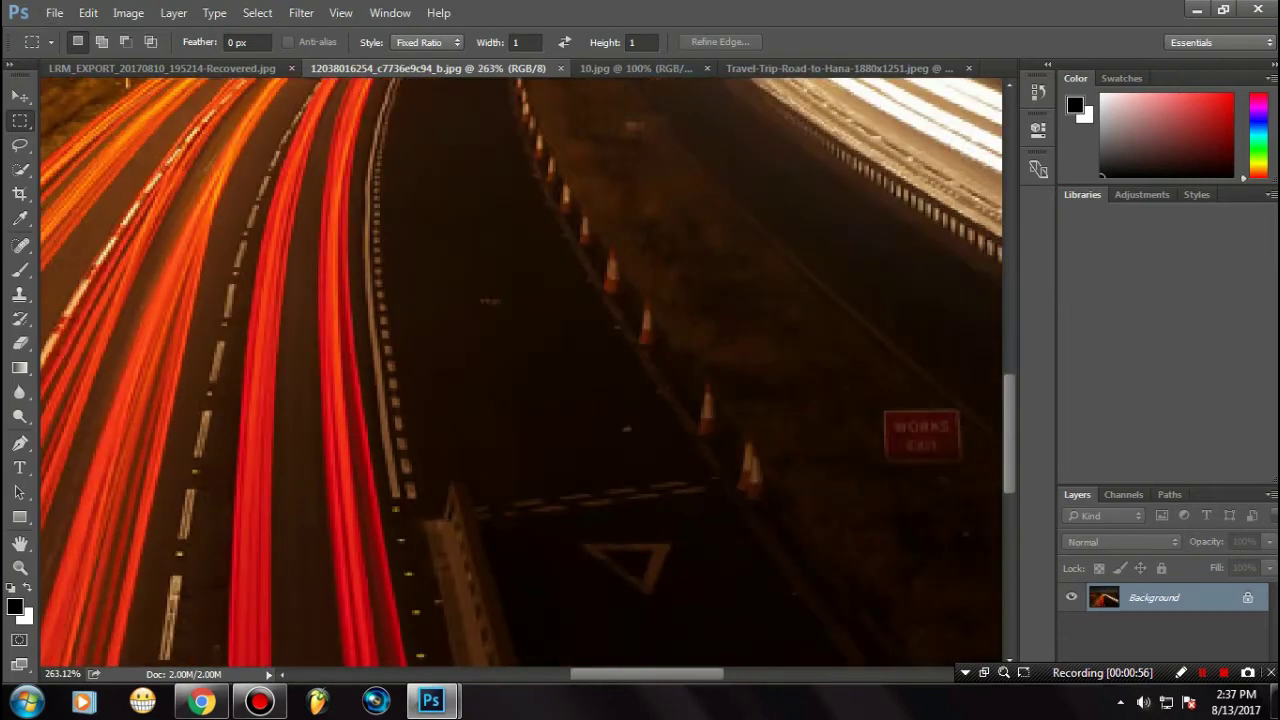
pyautogui.scroll(5, 528, 372)
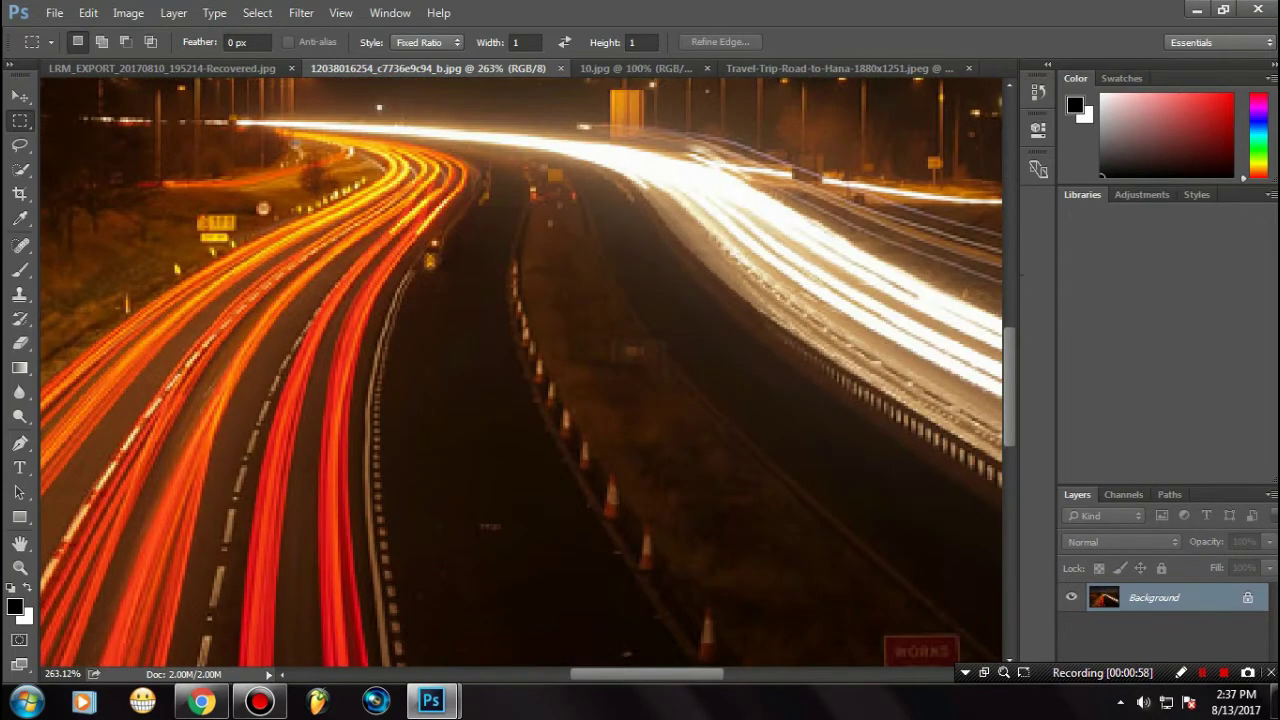
pyautogui.scroll(4, 521, 372)
pyautogui.scroll(-3, 521, 372)
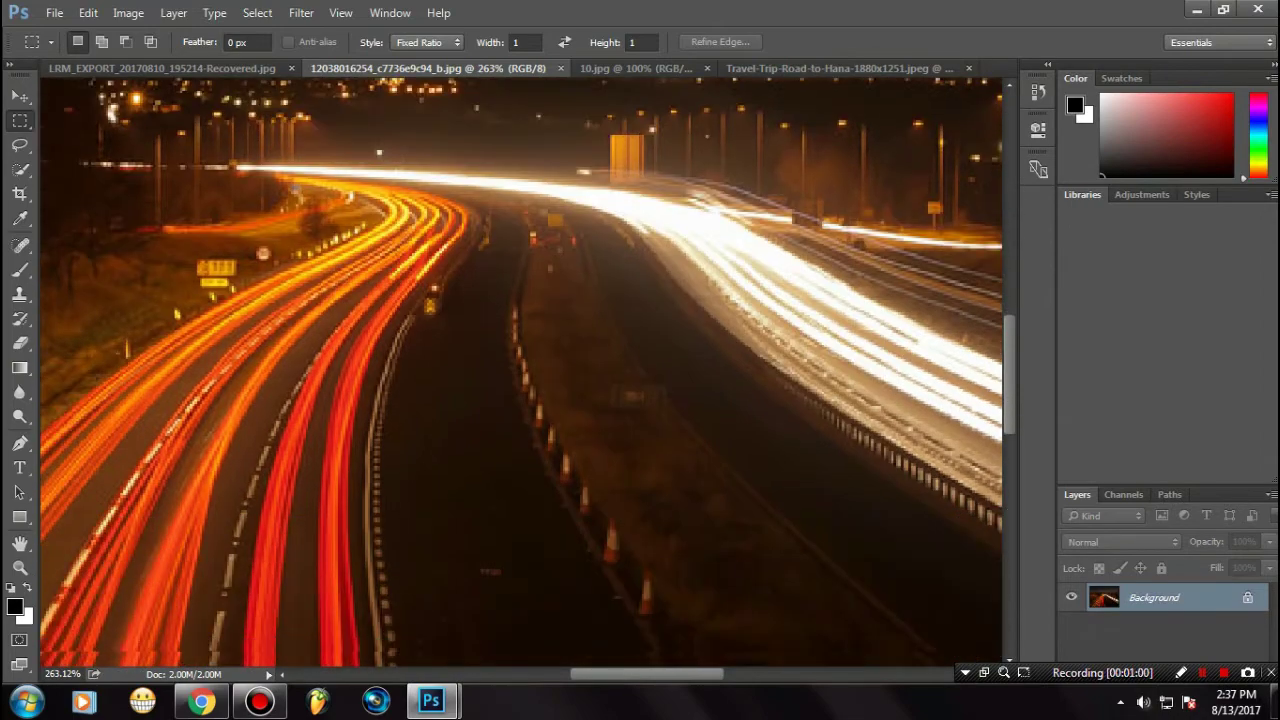
pyautogui.scroll(-10, 528, 372)
pyautogui.scroll(8, 236, 548)
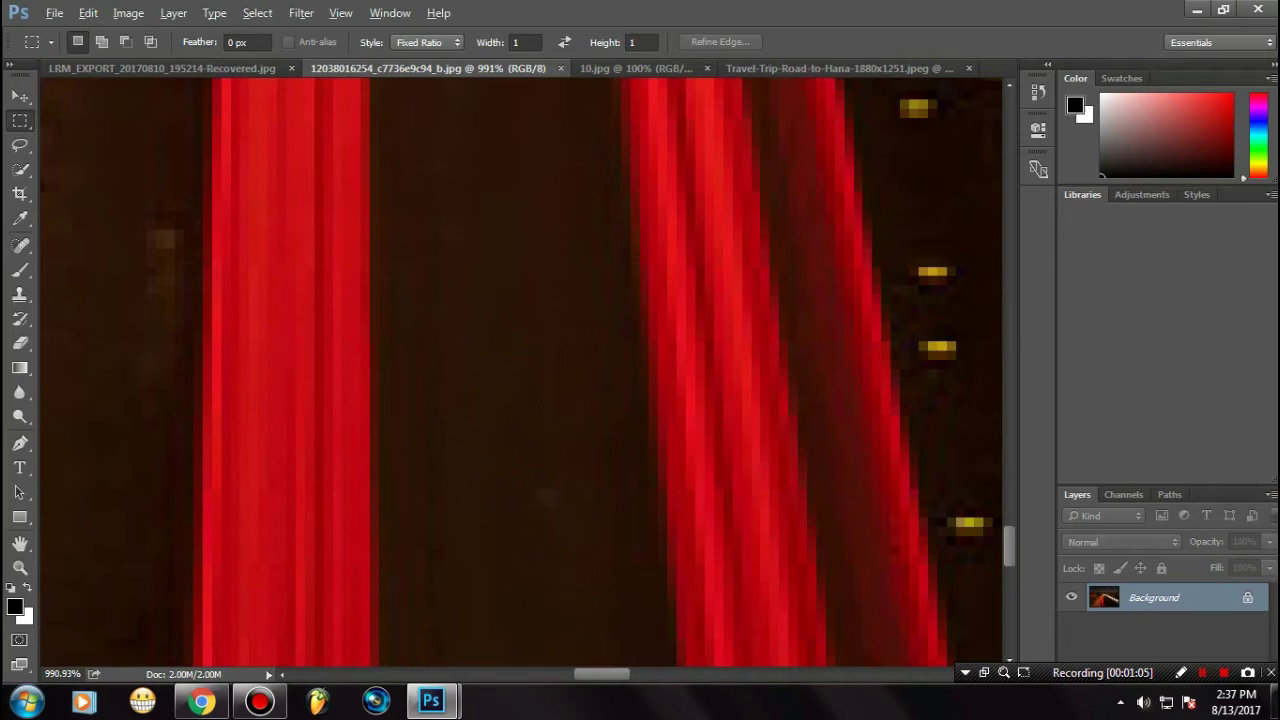
pyautogui.keyDown('alt'); pyautogui.scroll(-12, 520, 370); pyautogui.keyUp('alt')
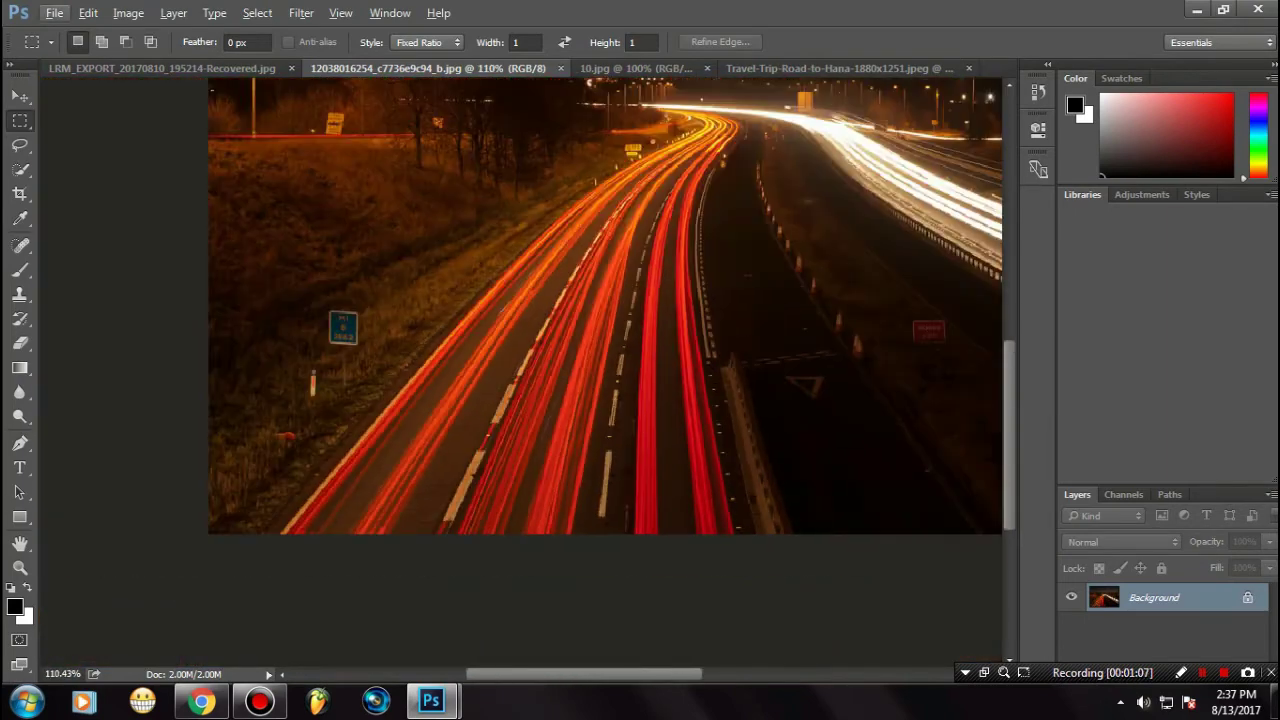
pyautogui.scroll(3, 605, 370)
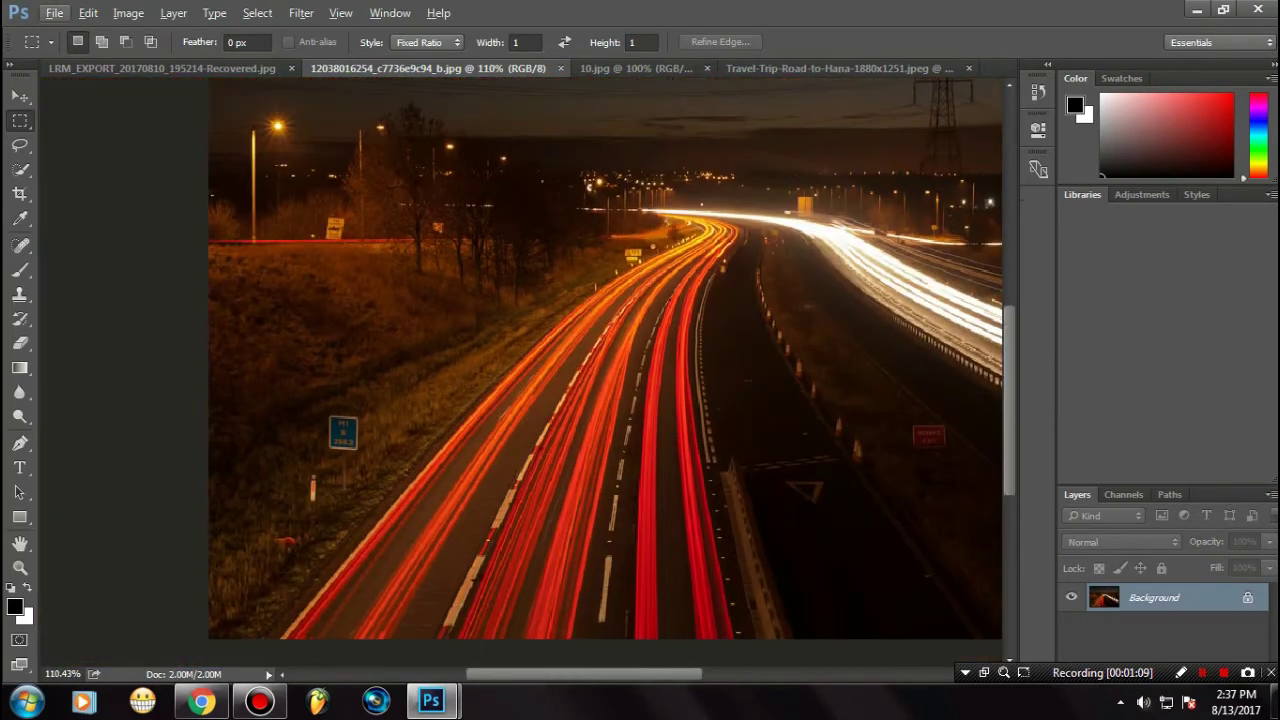
pyautogui.moveTo(609, 675); pyautogui.dragTo(731, 675)
pyautogui.hscroll(-5, 520, 360)
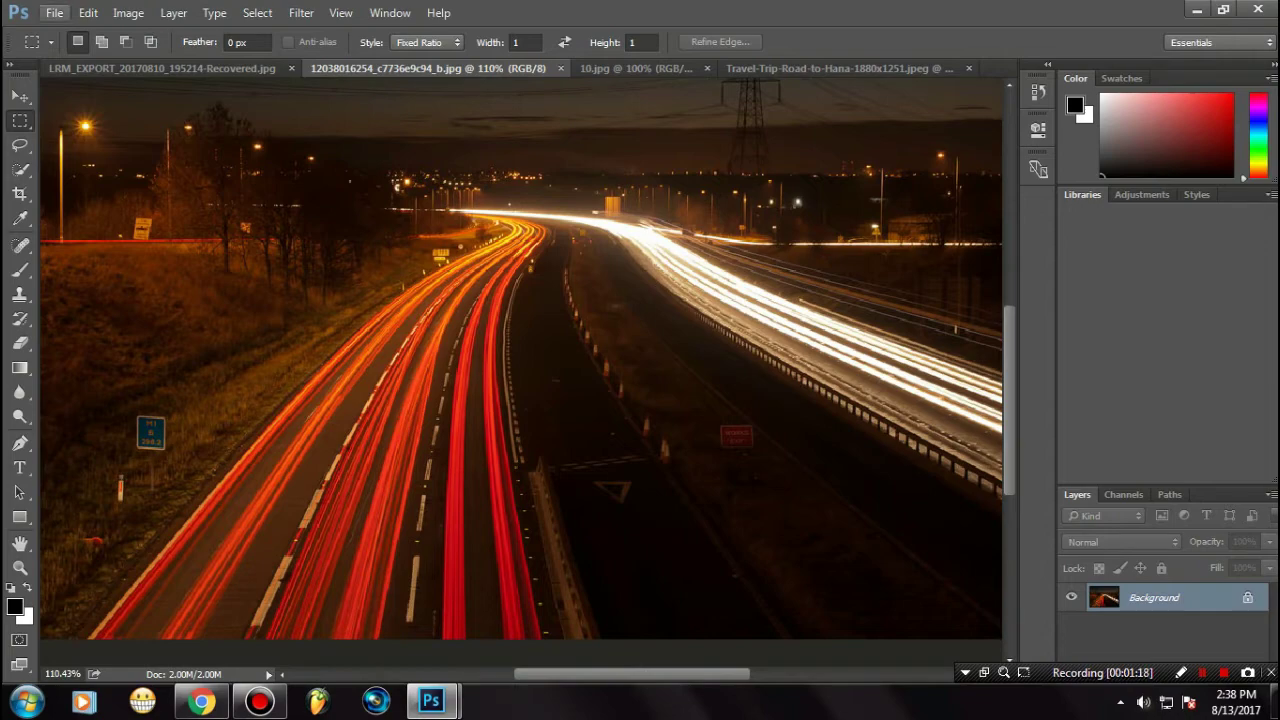
# Create a new document named 4 dot, 500 by 500 pixels at 300 pixels/inch with a white background
pyautogui.click(54, 13)
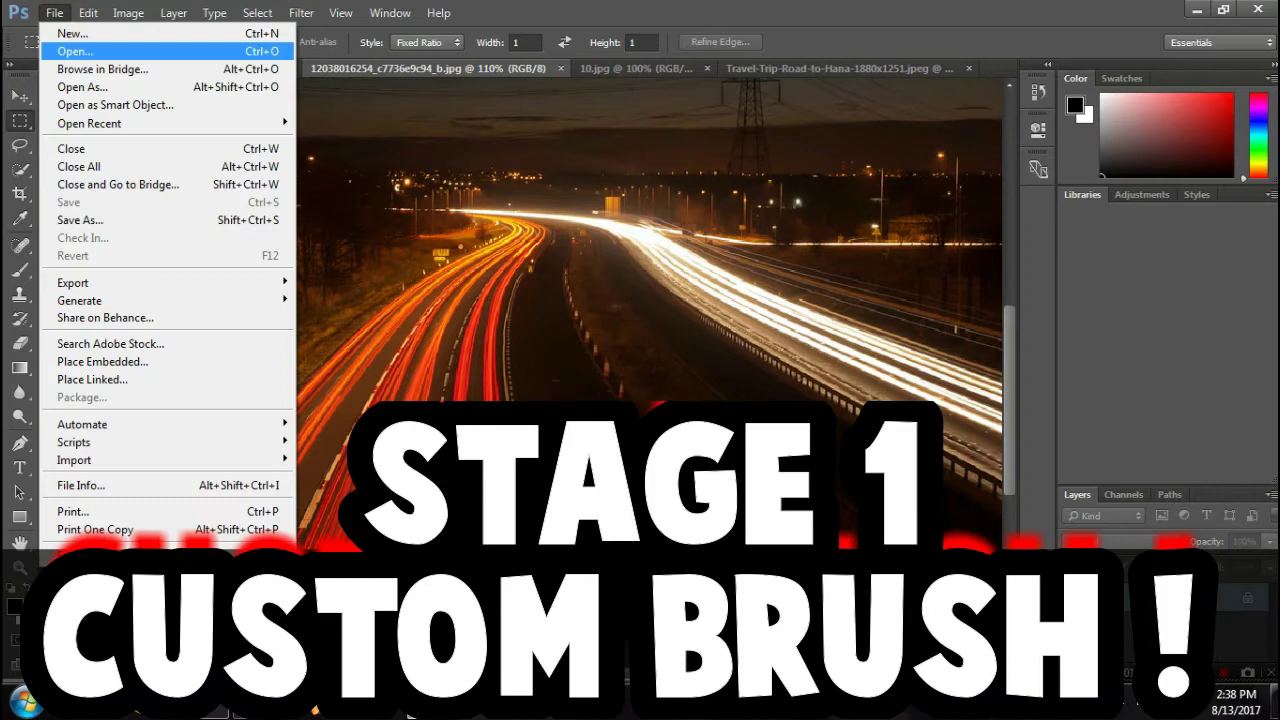
pyautogui.click(141, 35)
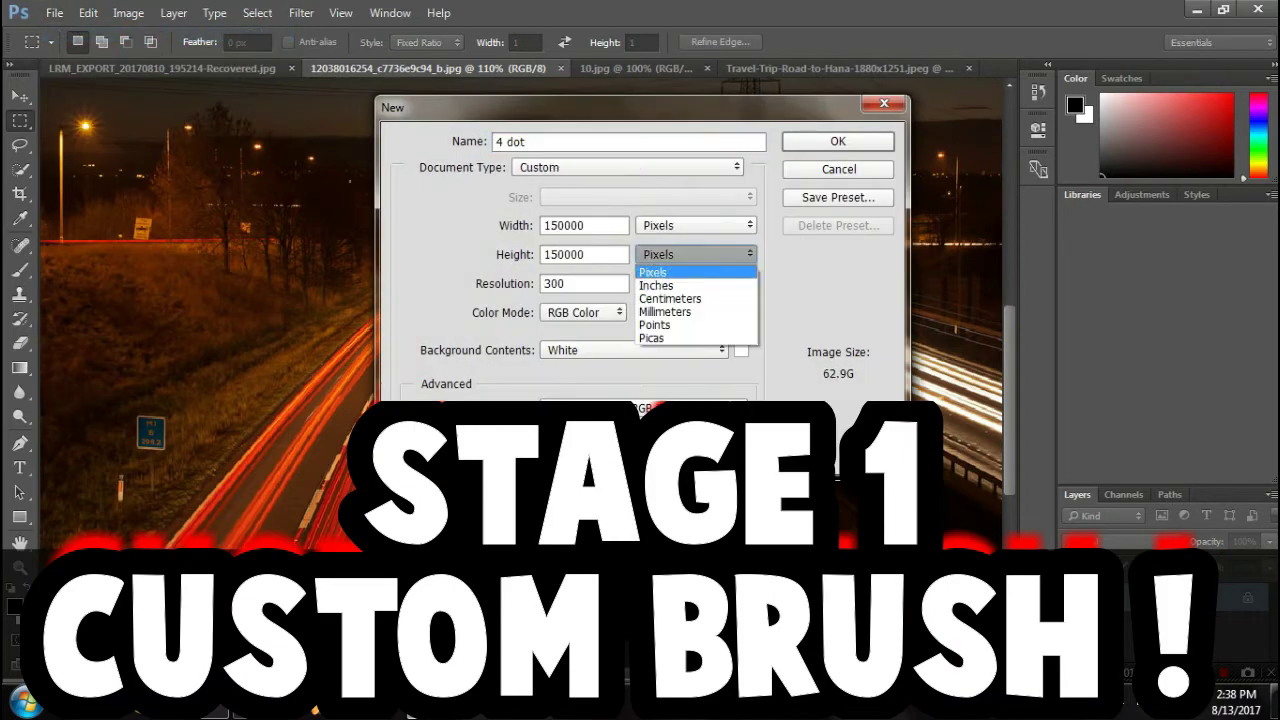
pyautogui.click(608, 252)
pyautogui.doubleClick(608, 254)
pyautogui.write('50')
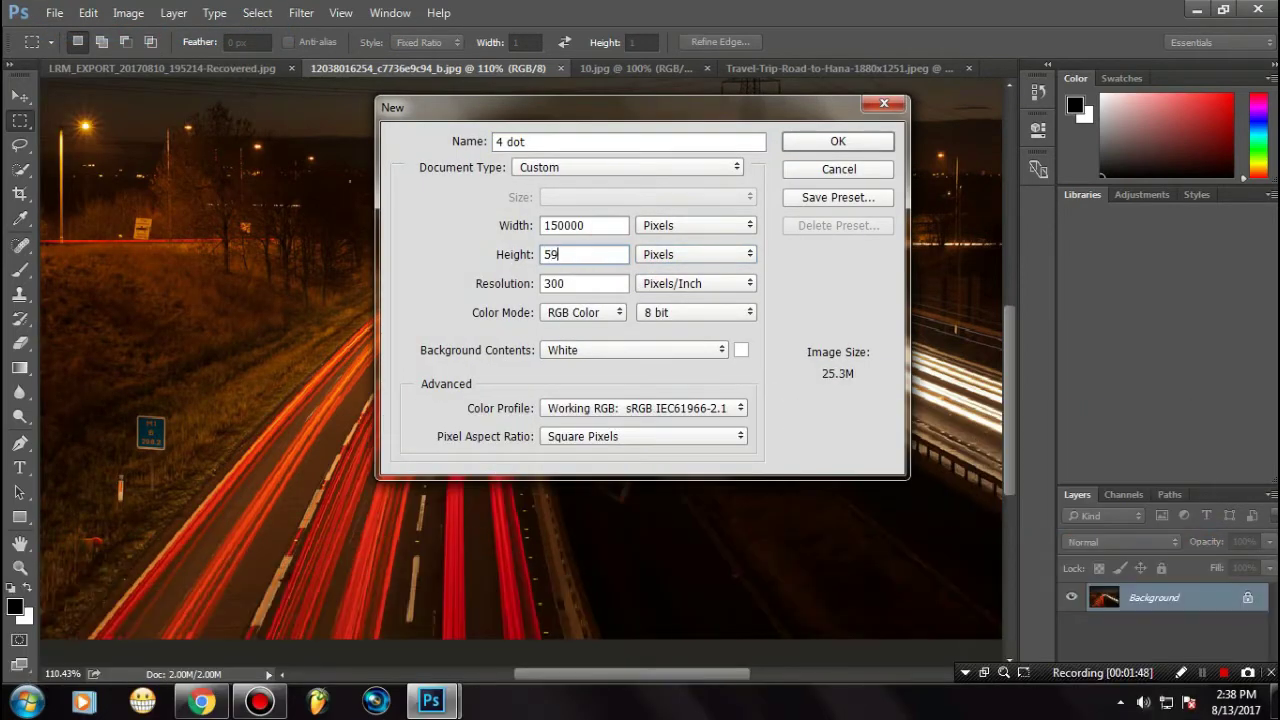
pyautogui.press('BackSpace')
pyautogui.write('00')
pyautogui.doubleClick(590, 225)
pyautogui.write('500')
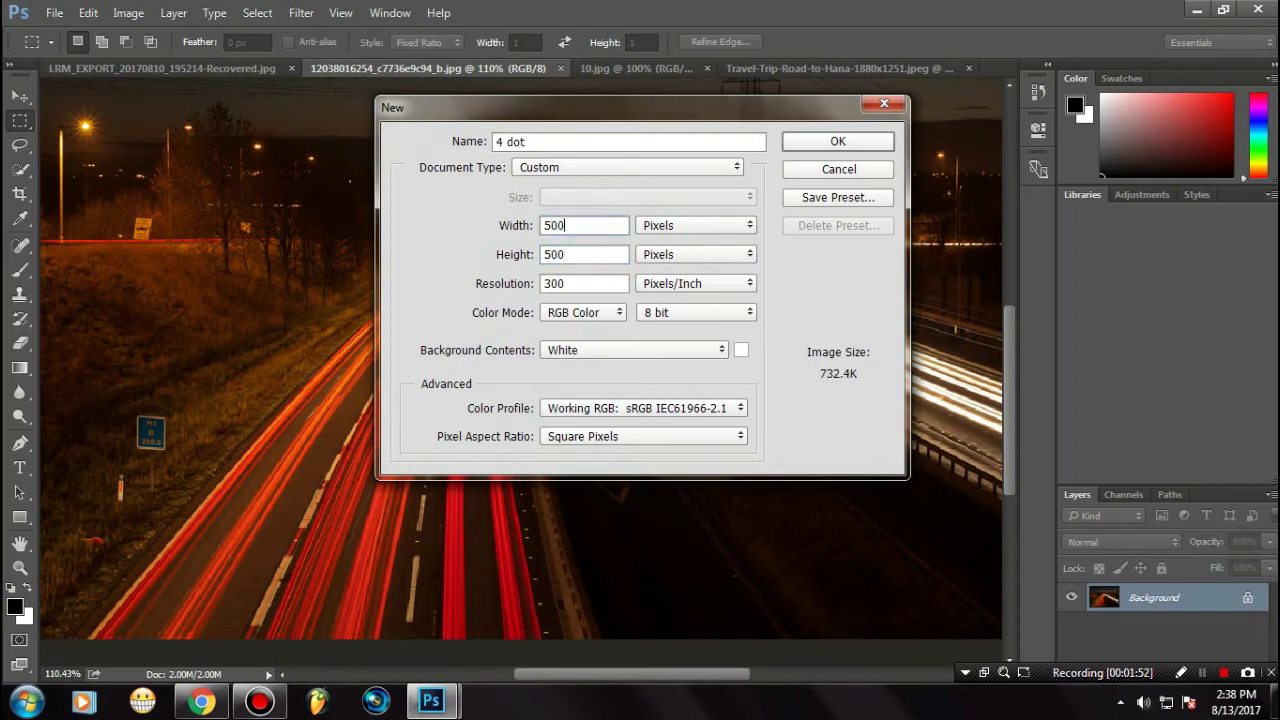
pyautogui.click(848, 139)
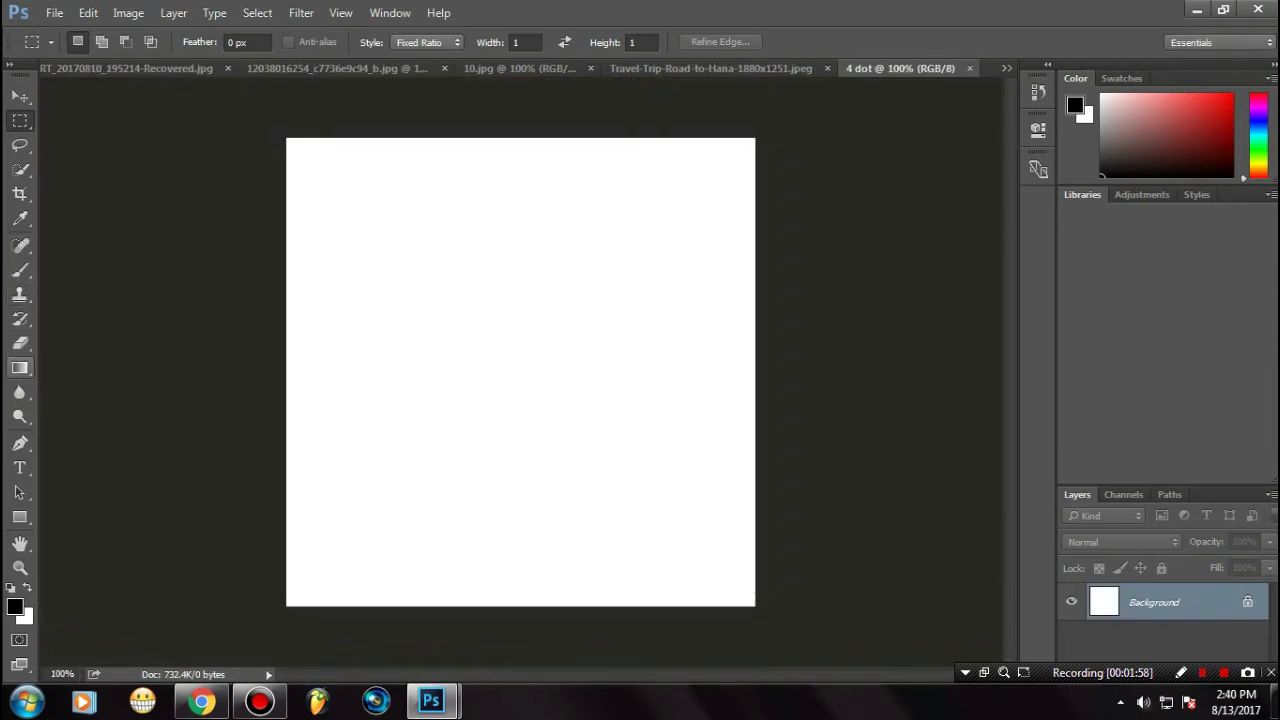
# Set up the Brush tool with a hard round tip at 100% hardness and a size of 80 px
pyautogui.press('b')
pyautogui.click(50, 42)
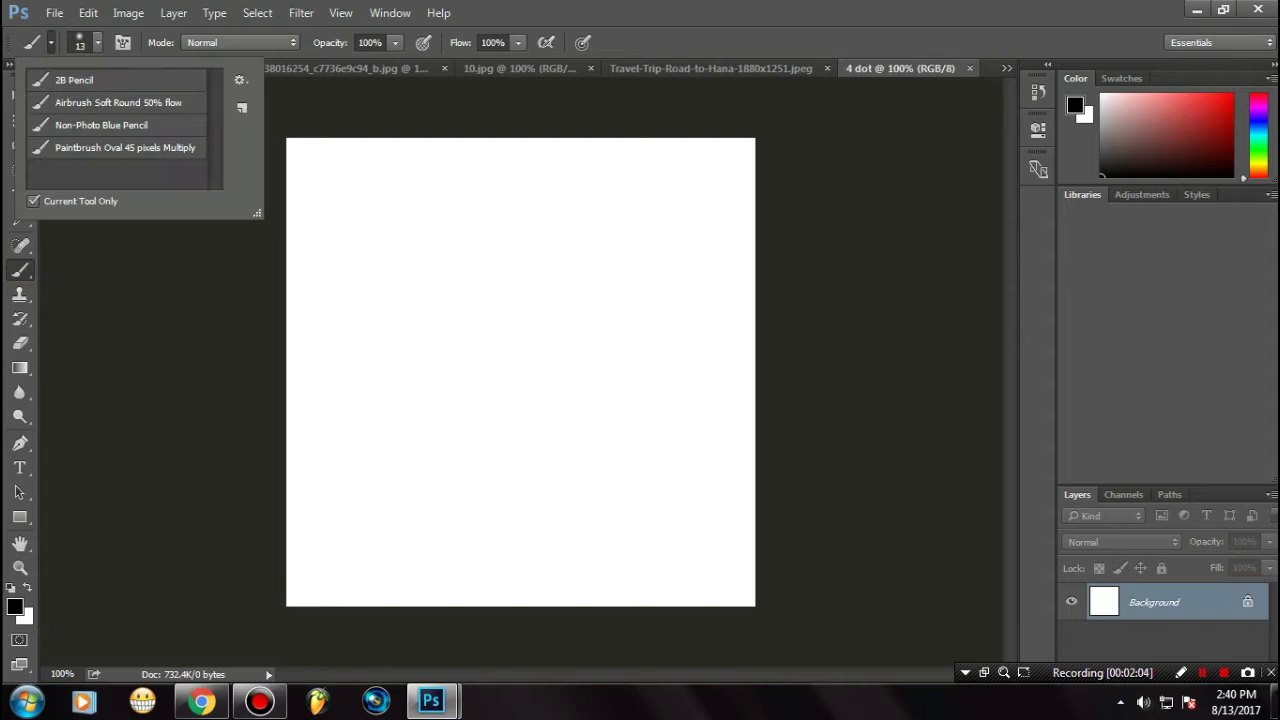
pyautogui.click(50, 42)
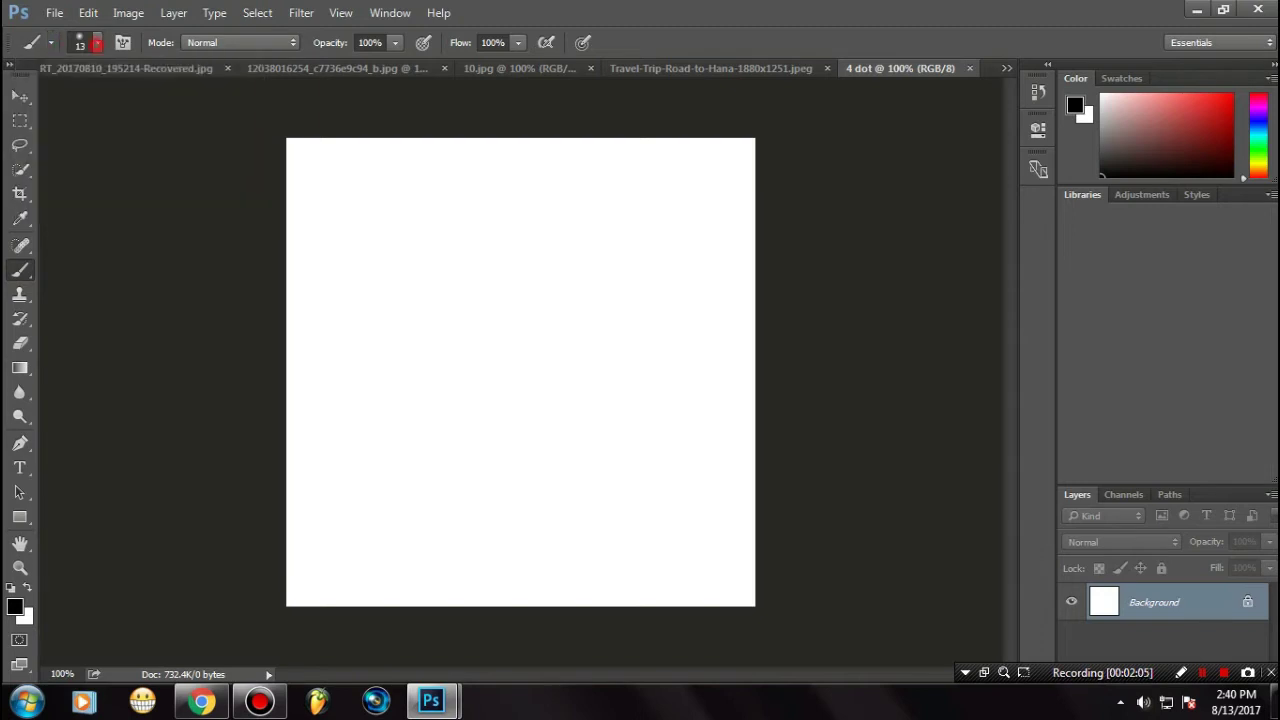
pyautogui.click(97, 42)
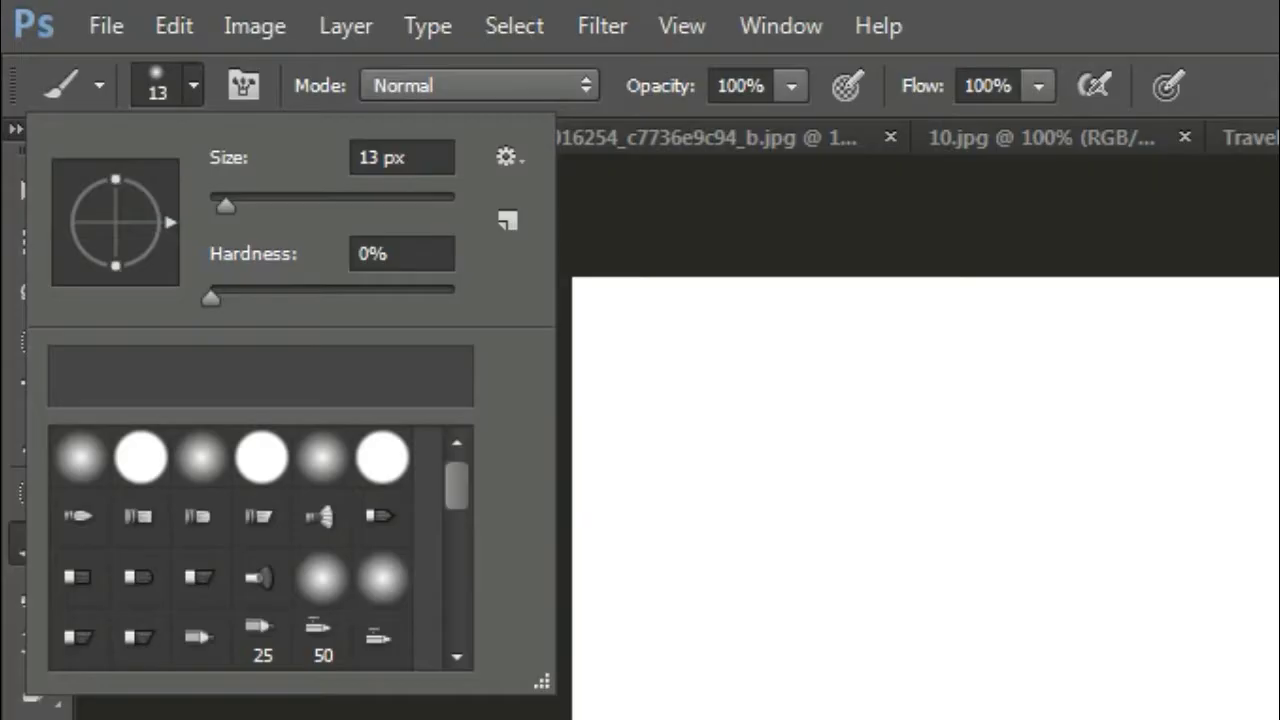
pyautogui.click(141, 457)
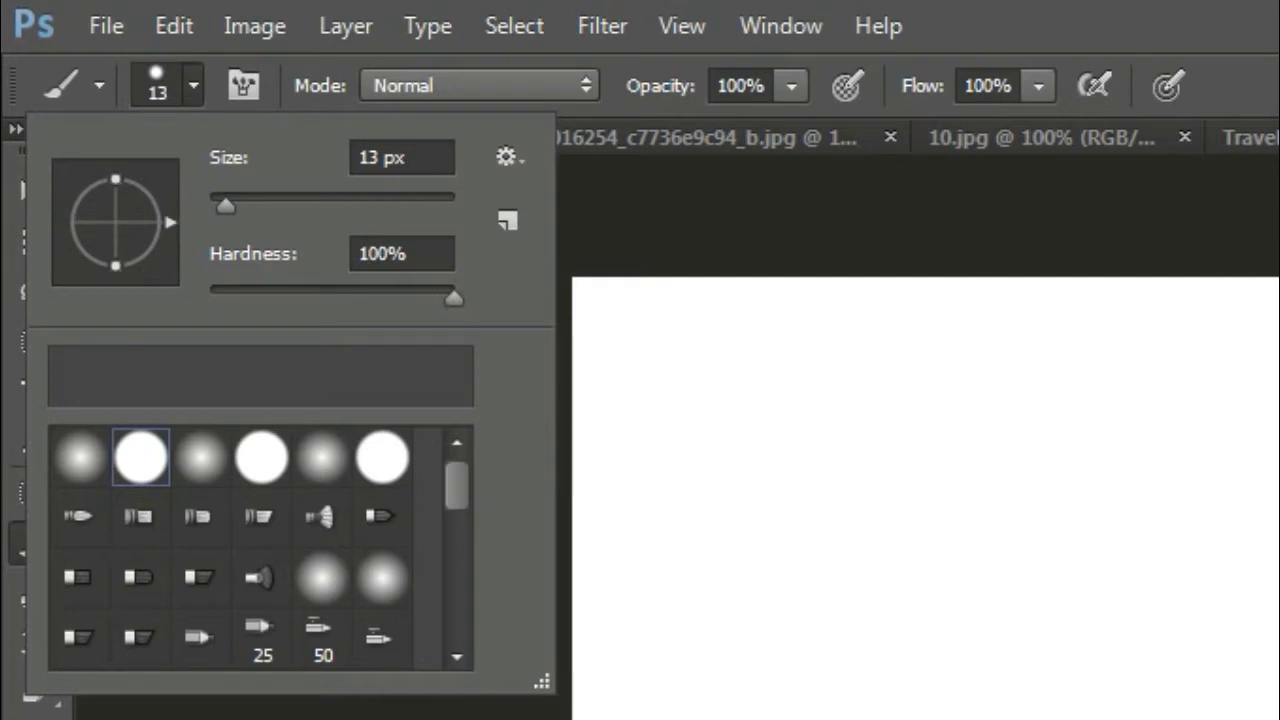
pyautogui.click(386, 155)
pyautogui.doubleClick(370, 157)
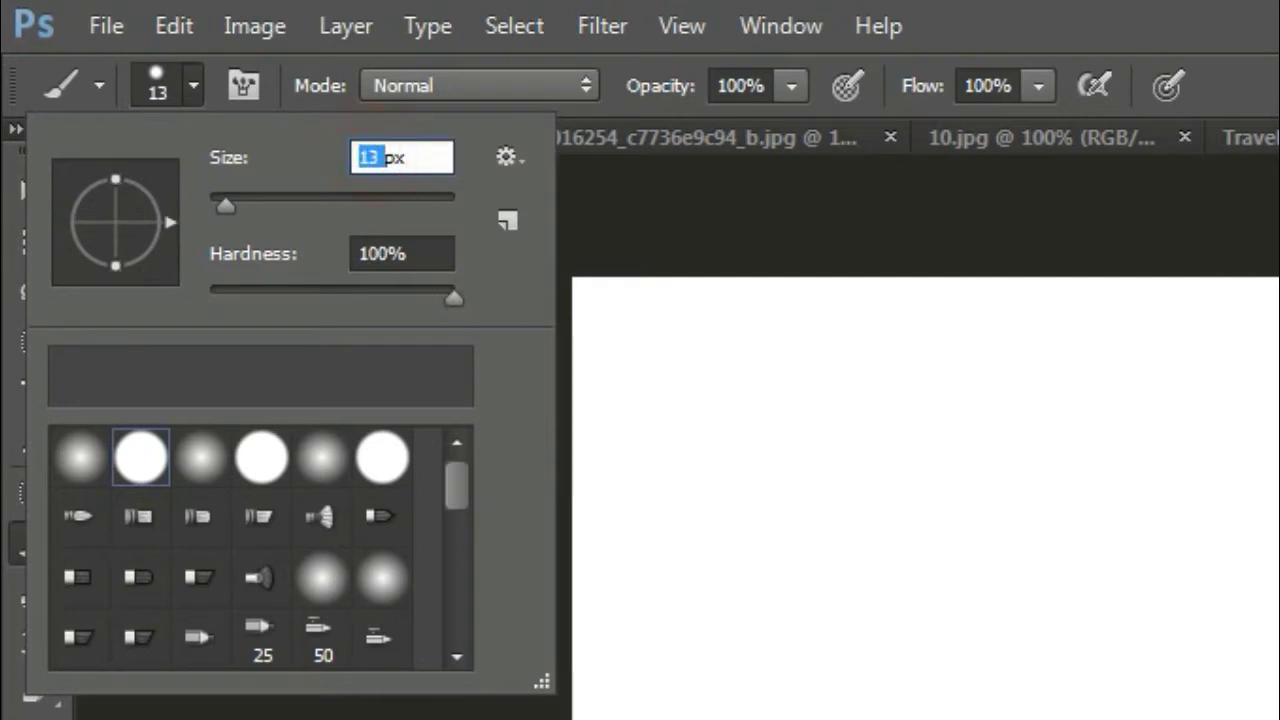
pyautogui.write('80')
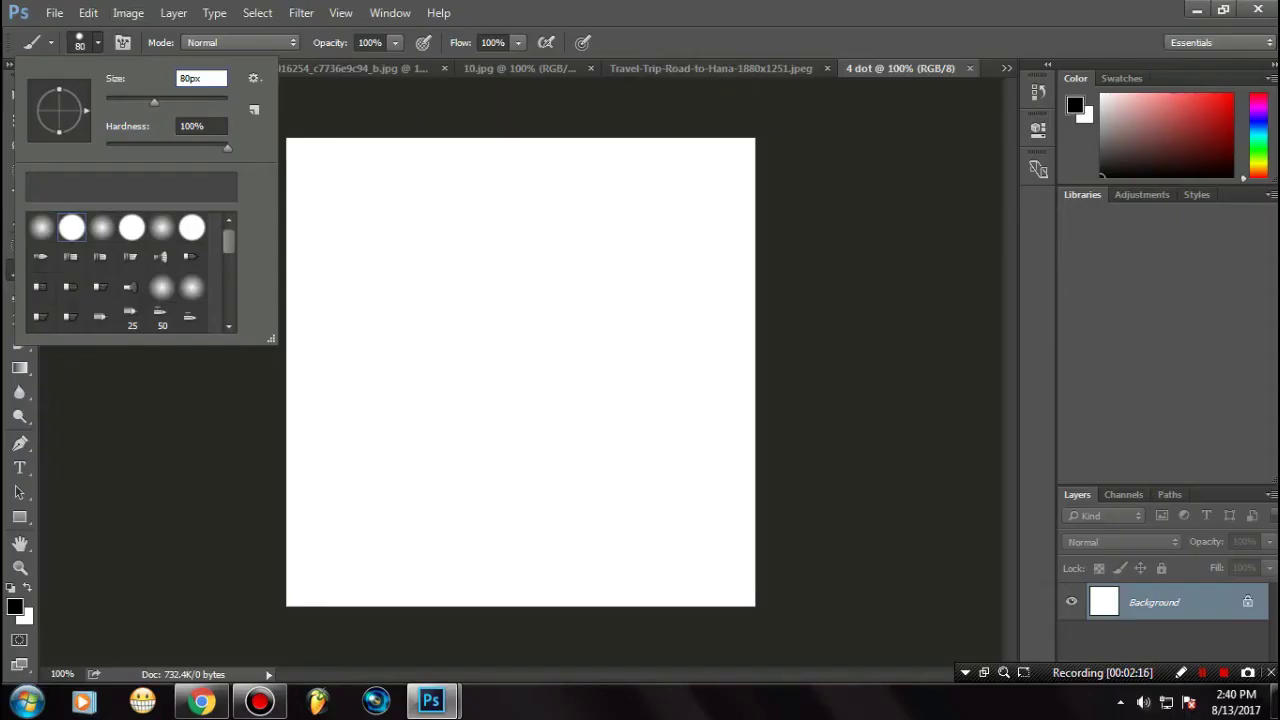
pyautogui.press('Return')
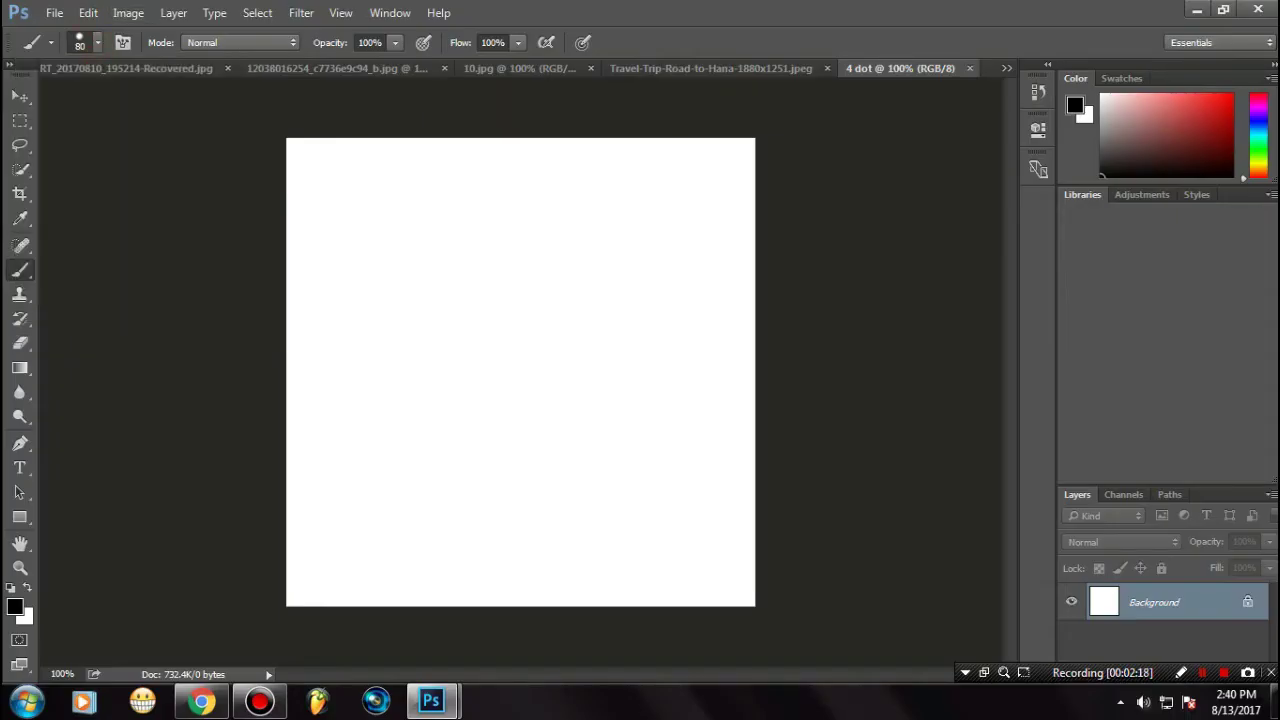
# Paint four black dots in an evenly spaced vertical column along the canvas's left edge
pyautogui.click(340, 194)
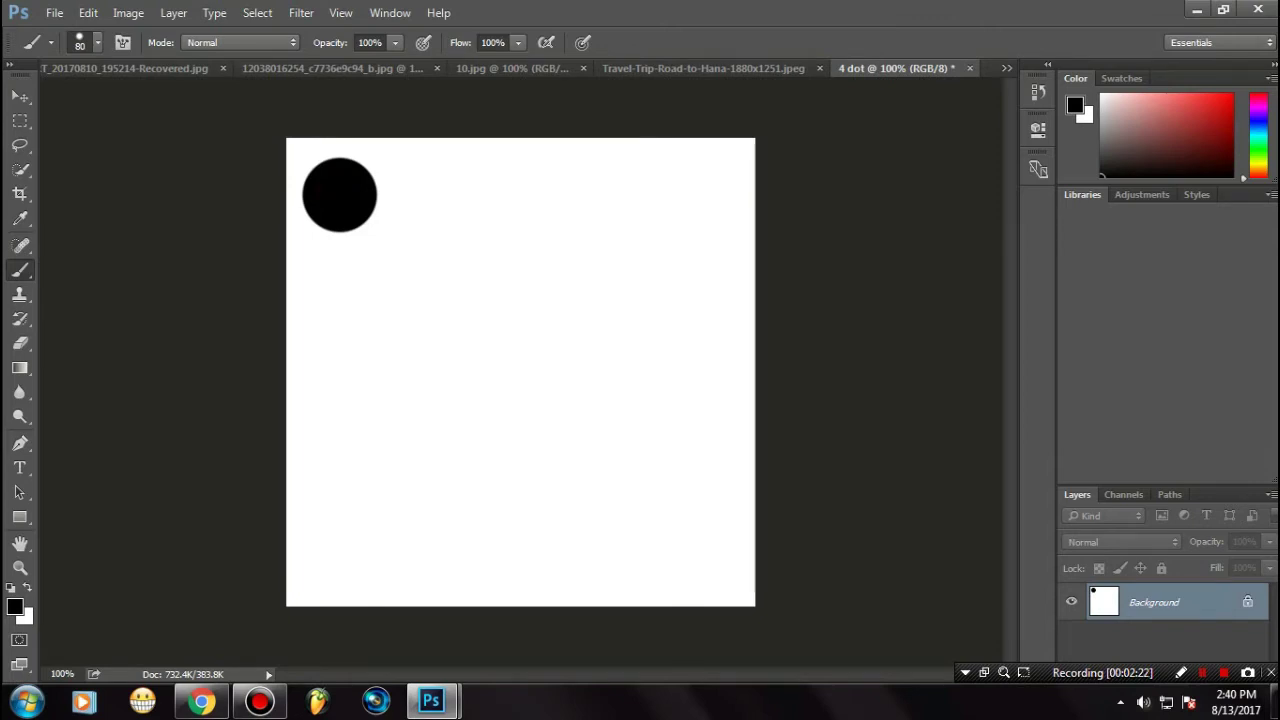
pyautogui.click(340, 309)
pyautogui.click(339, 421)
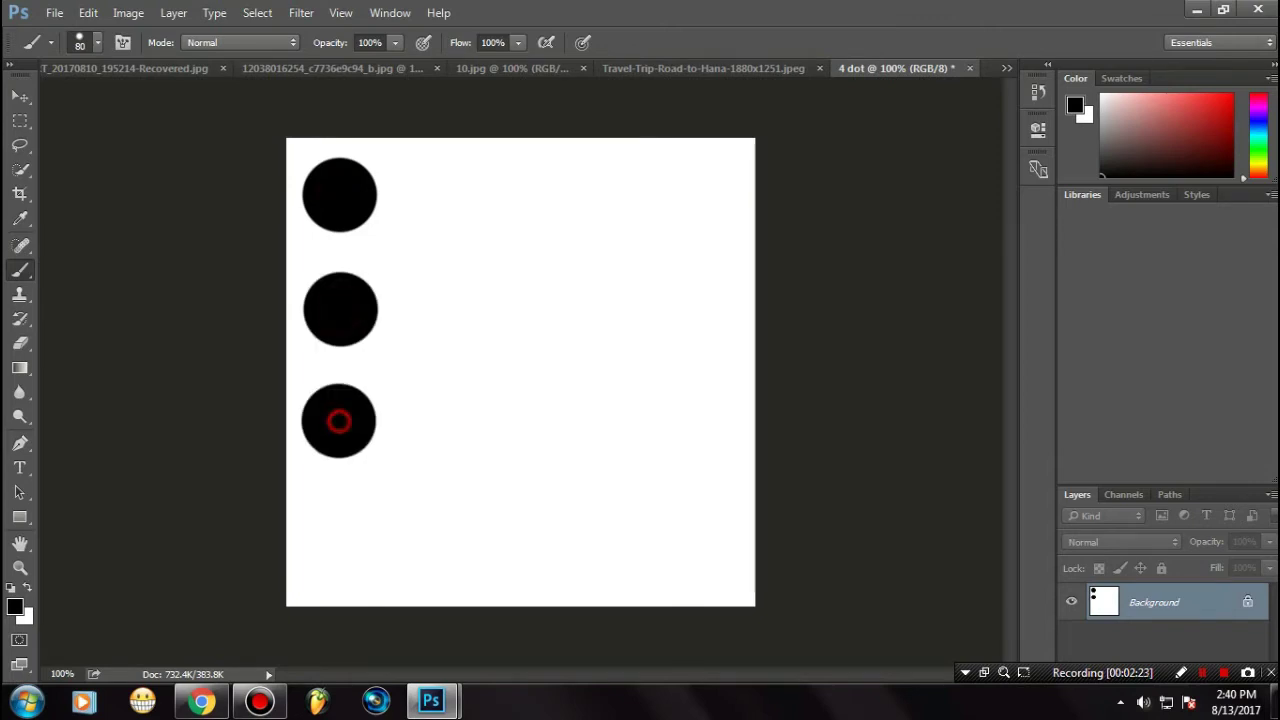
pyautogui.click(342, 528)
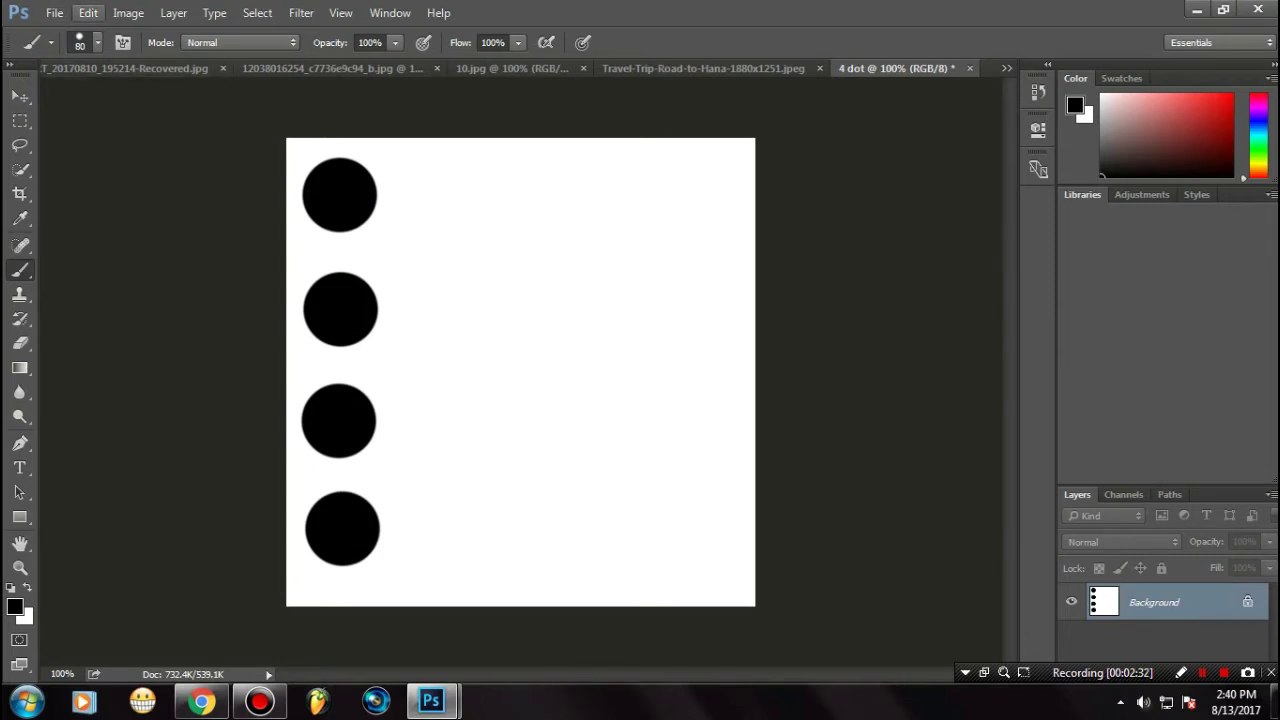
# Define the column of dots as a brush preset named 4 dot and undo the test stroke painted with it
pyautogui.click(88, 12)
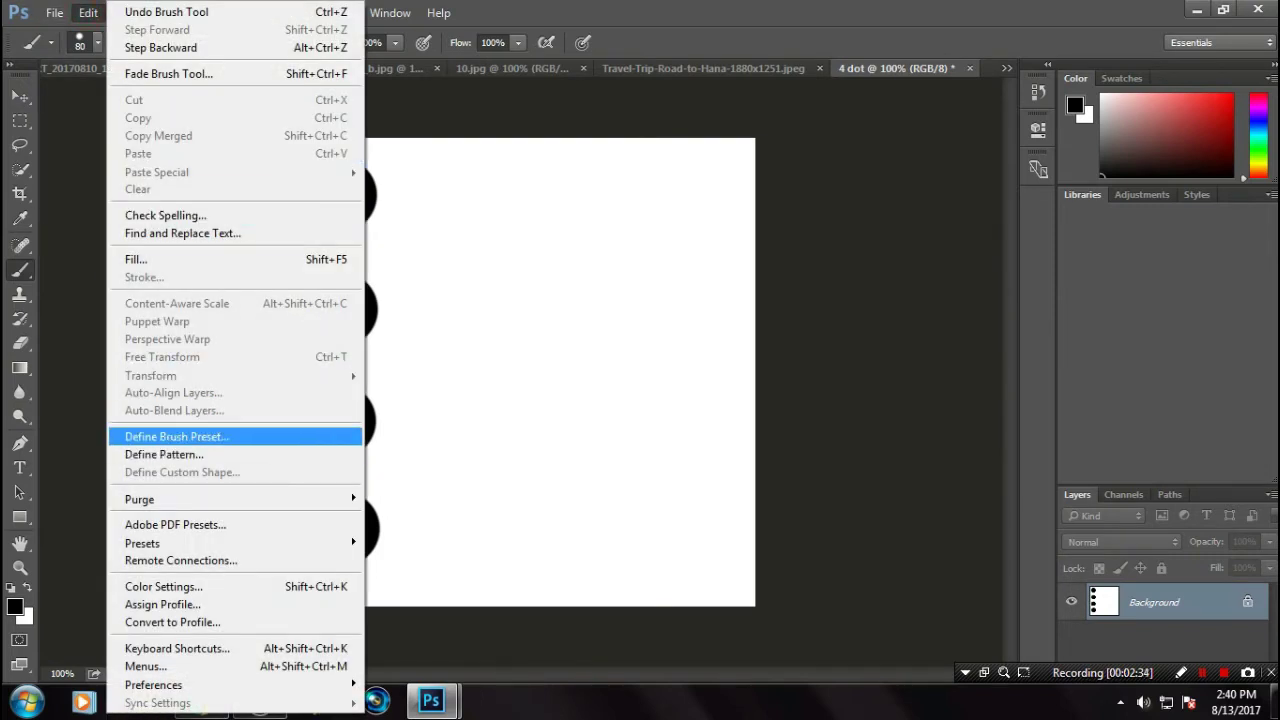
pyautogui.click(176, 436)
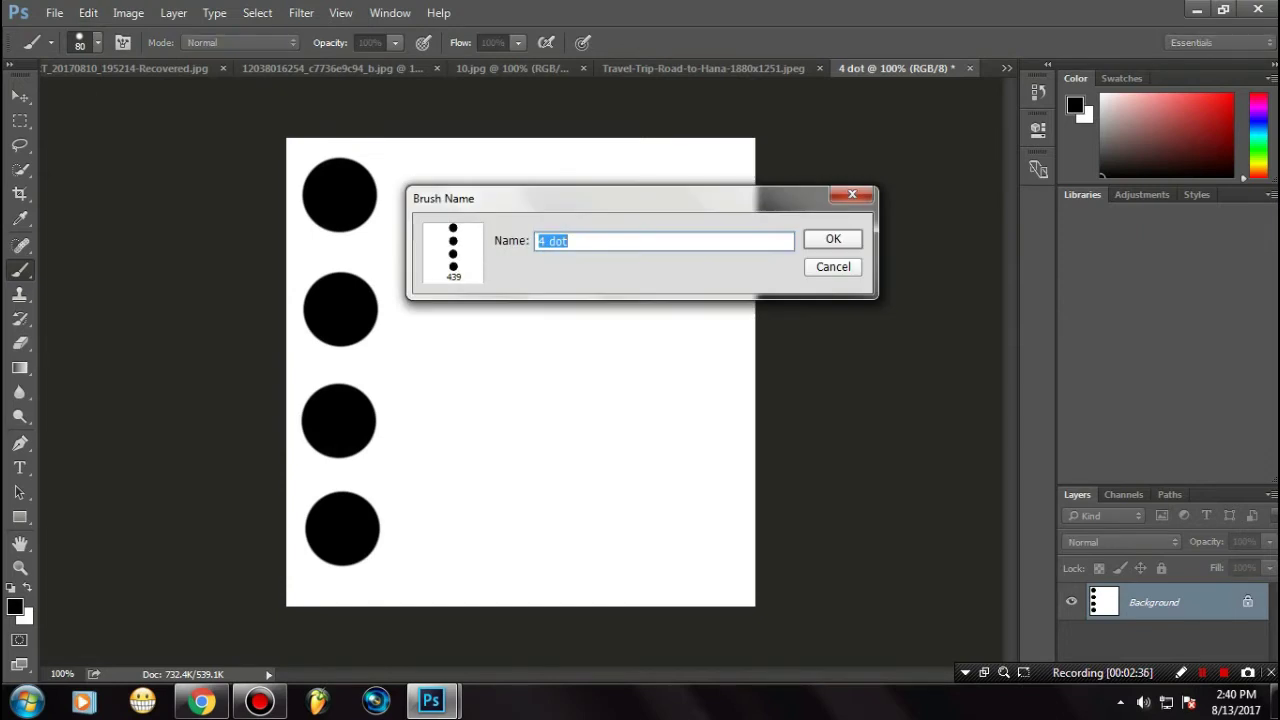
pyautogui.click(568, 241)
pyautogui.click(833, 239)
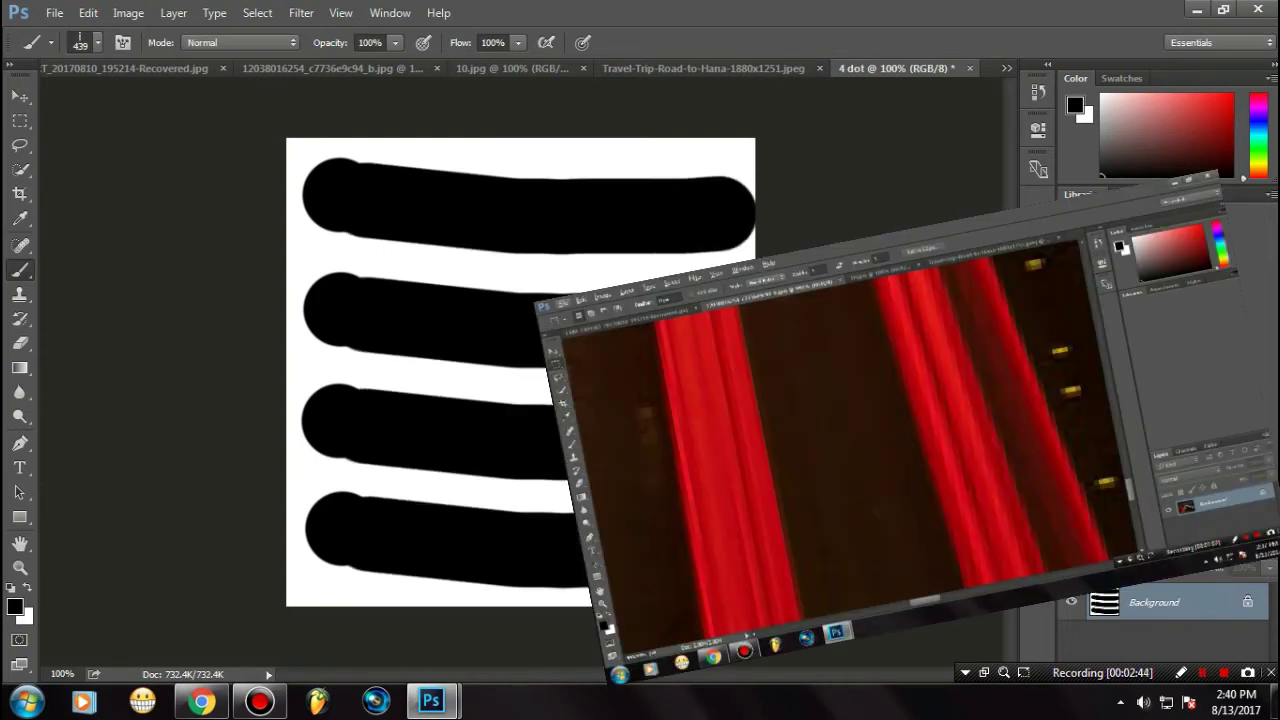
pyautogui.hotkey('ctrl', 'z')
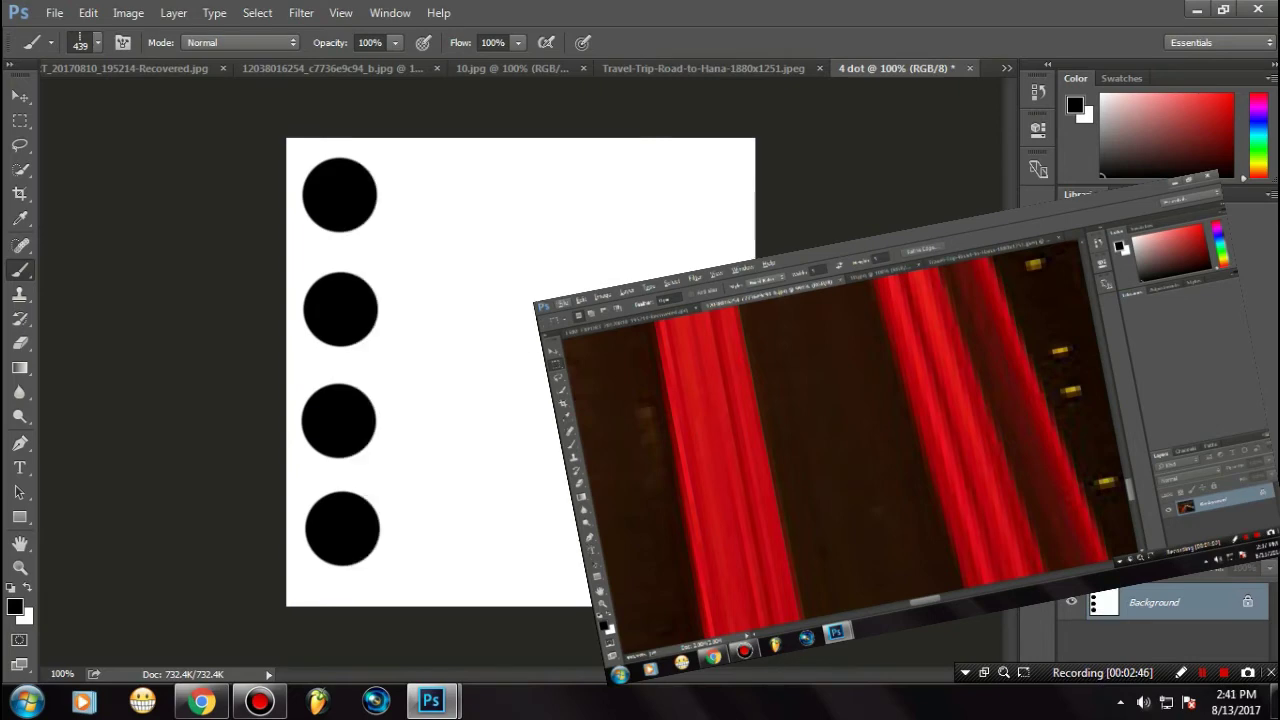
# Choose a bright red foreground colour for the 10.jpg tunnel photo and set the four-dot brush's size to 9 px
pyautogui.click(1201, 135)
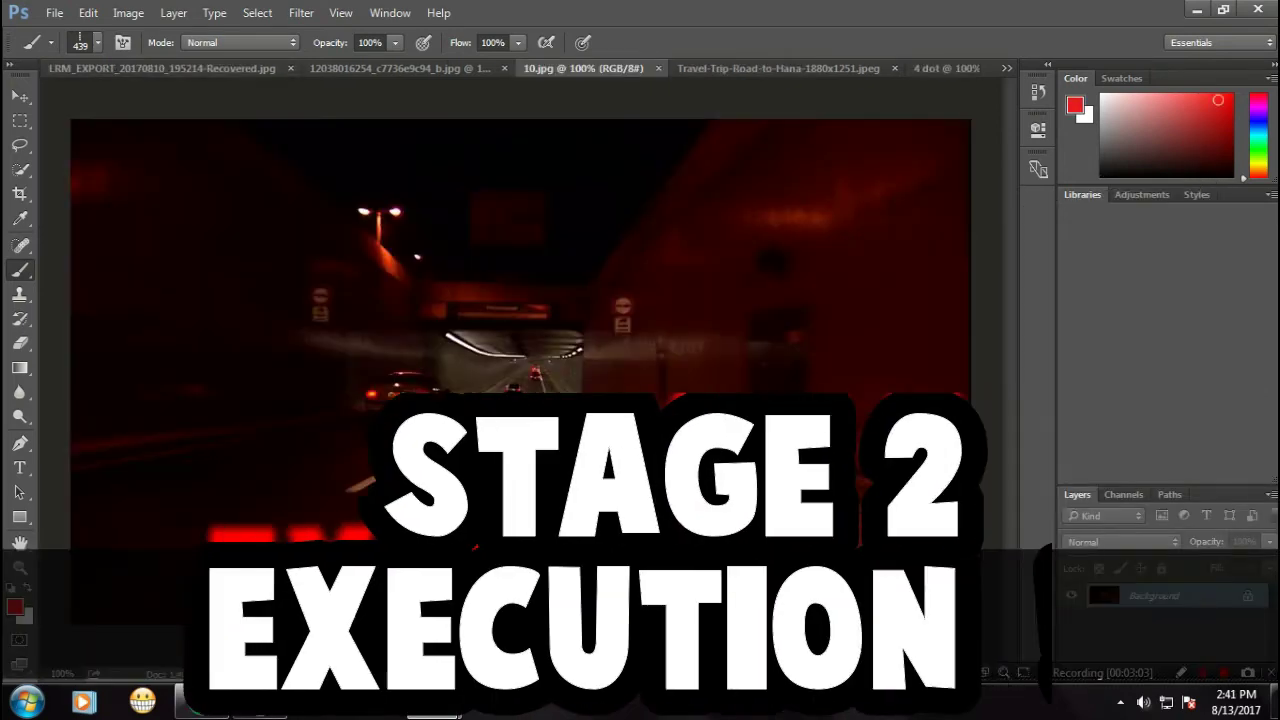
pyautogui.click(97, 42)
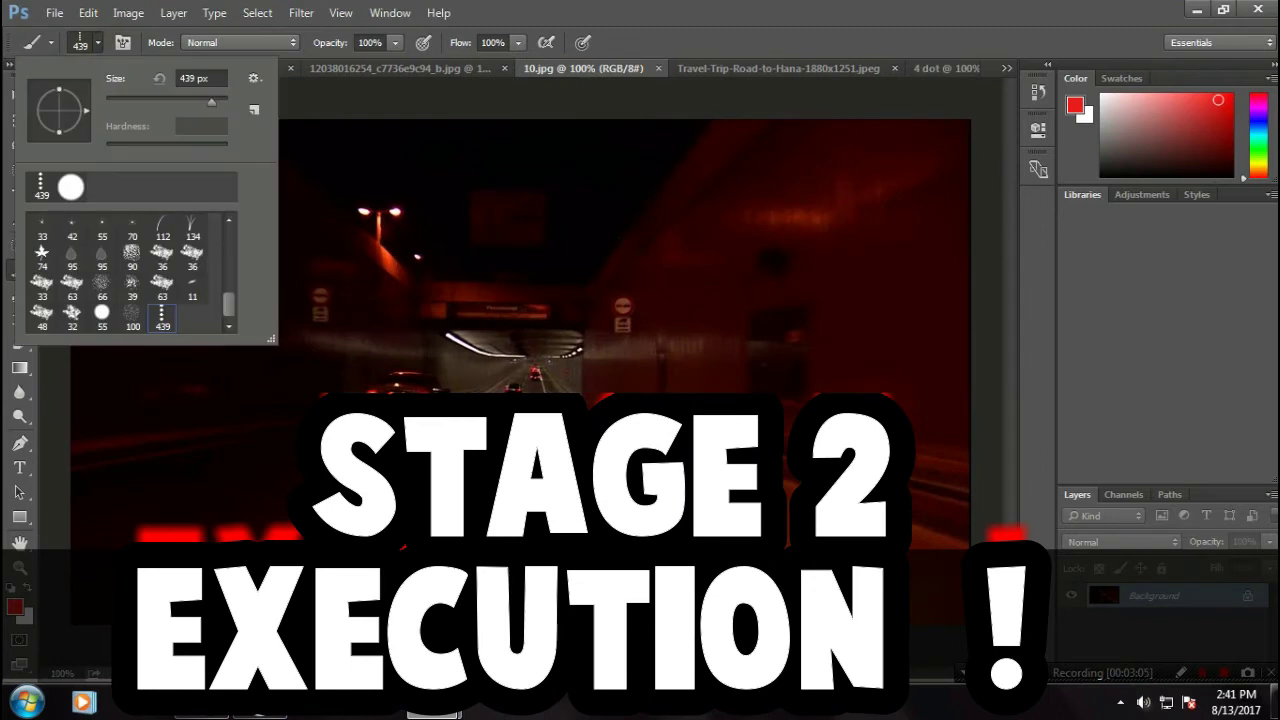
pyautogui.click(118, 101)
pyautogui.write('9')
pyautogui.press('Return')
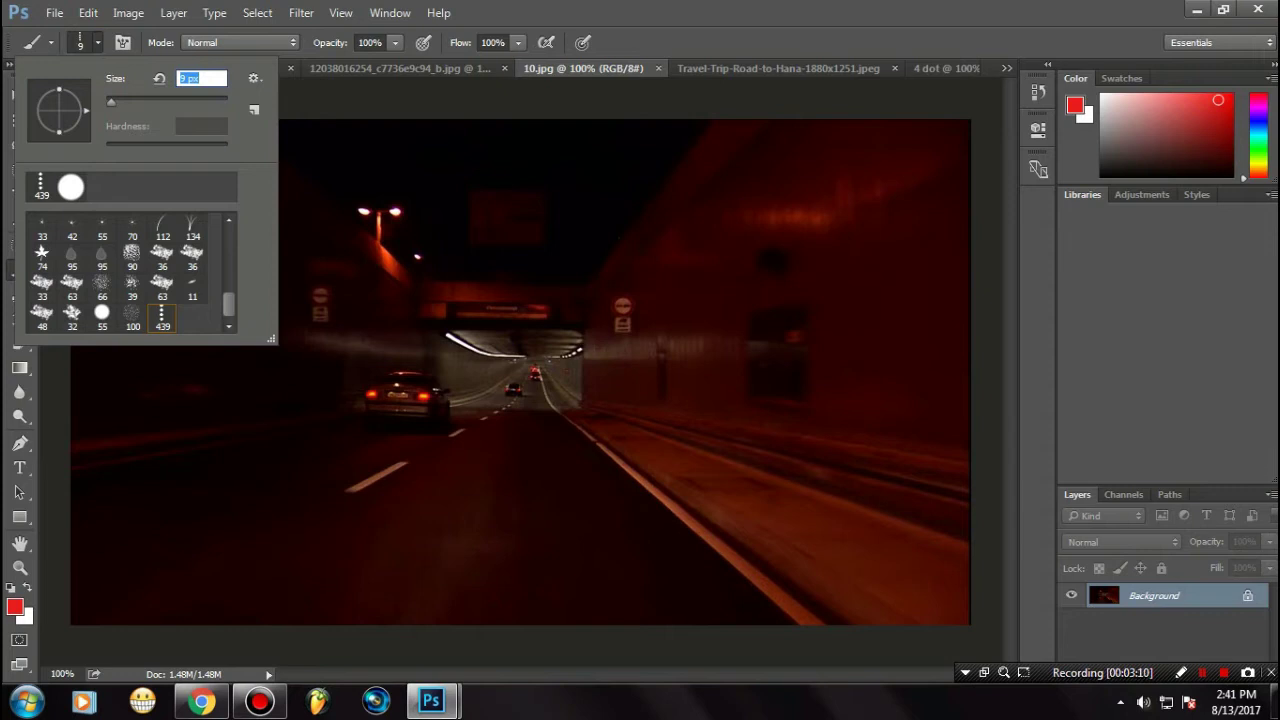
# Try freehand red strokes from the car's tail light and across the road, and revert them through the history
pyautogui.moveTo(372, 395)
pyautogui.mouseDown()
pyautogui.moveTo(300, 435)
pyautogui.moveTo(252, 488)
pyautogui.mouseUp()
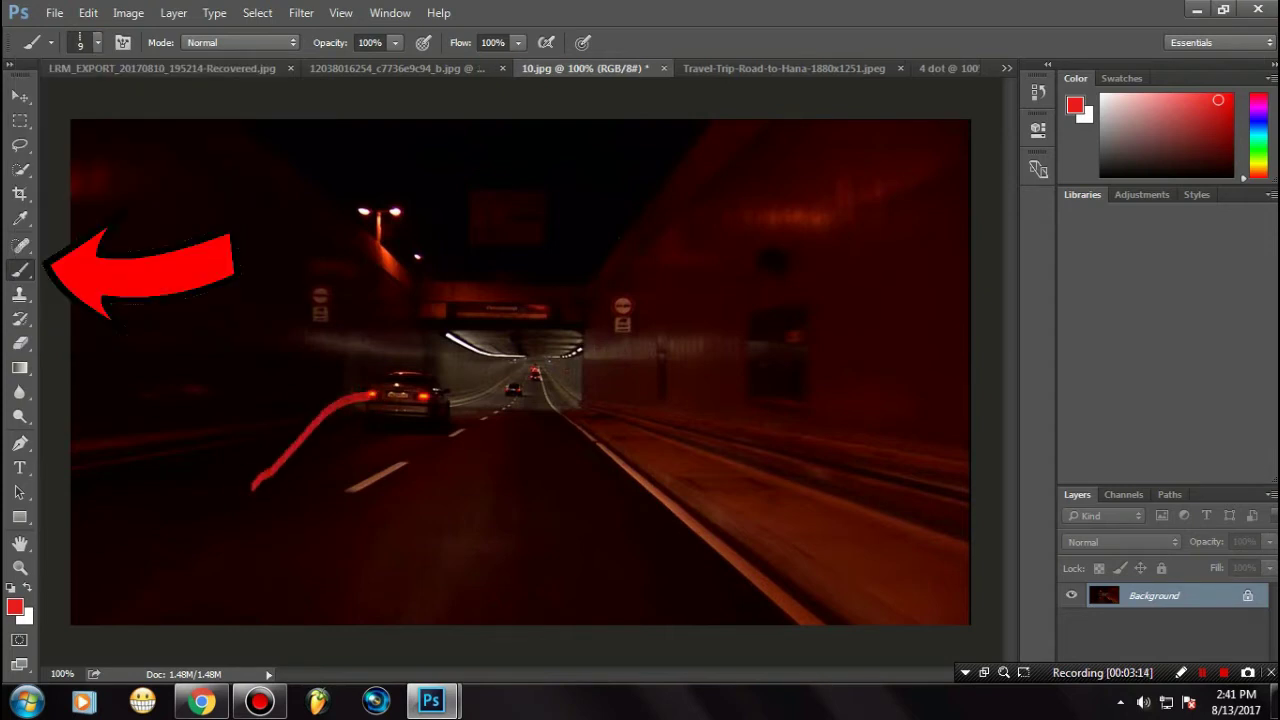
pyautogui.moveTo(397, 441); pyautogui.dragTo(518, 520)
pyautogui.moveTo(503, 268)
pyautogui.mouseDown()
pyautogui.moveTo(725, 530)
pyautogui.moveTo(722, 558)
pyautogui.mouseUp()
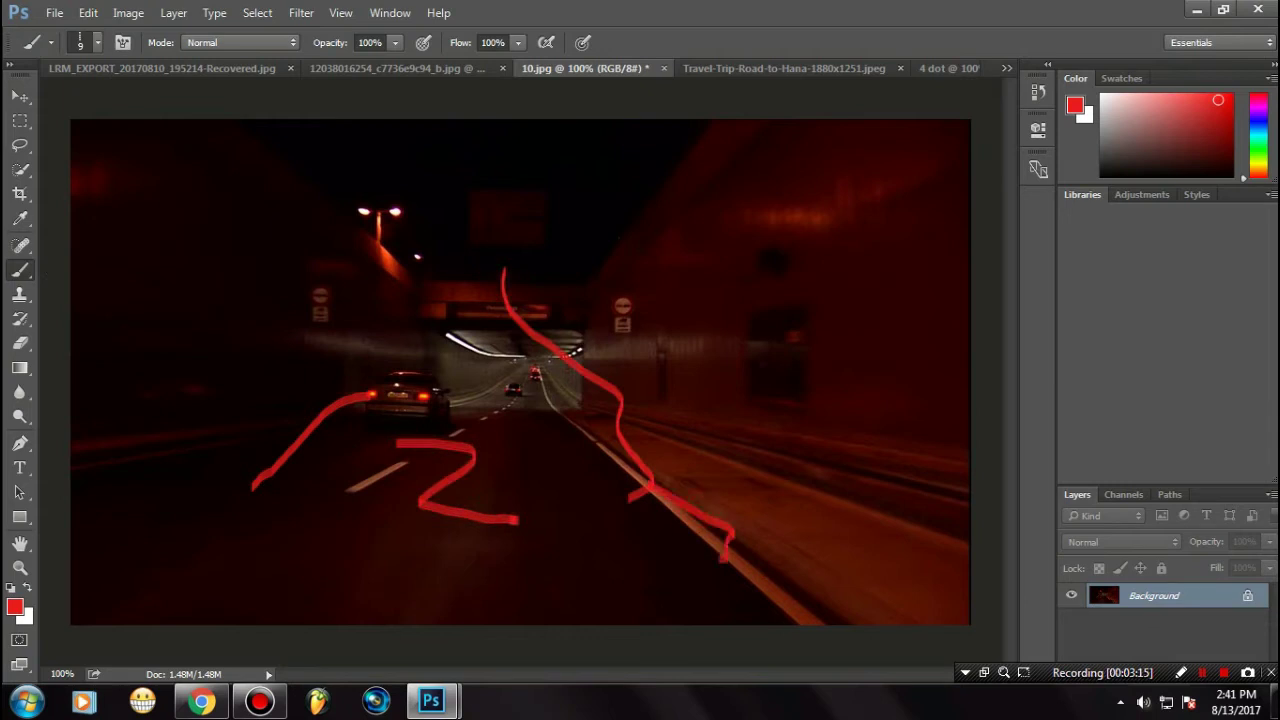
pyautogui.click(1038, 91)
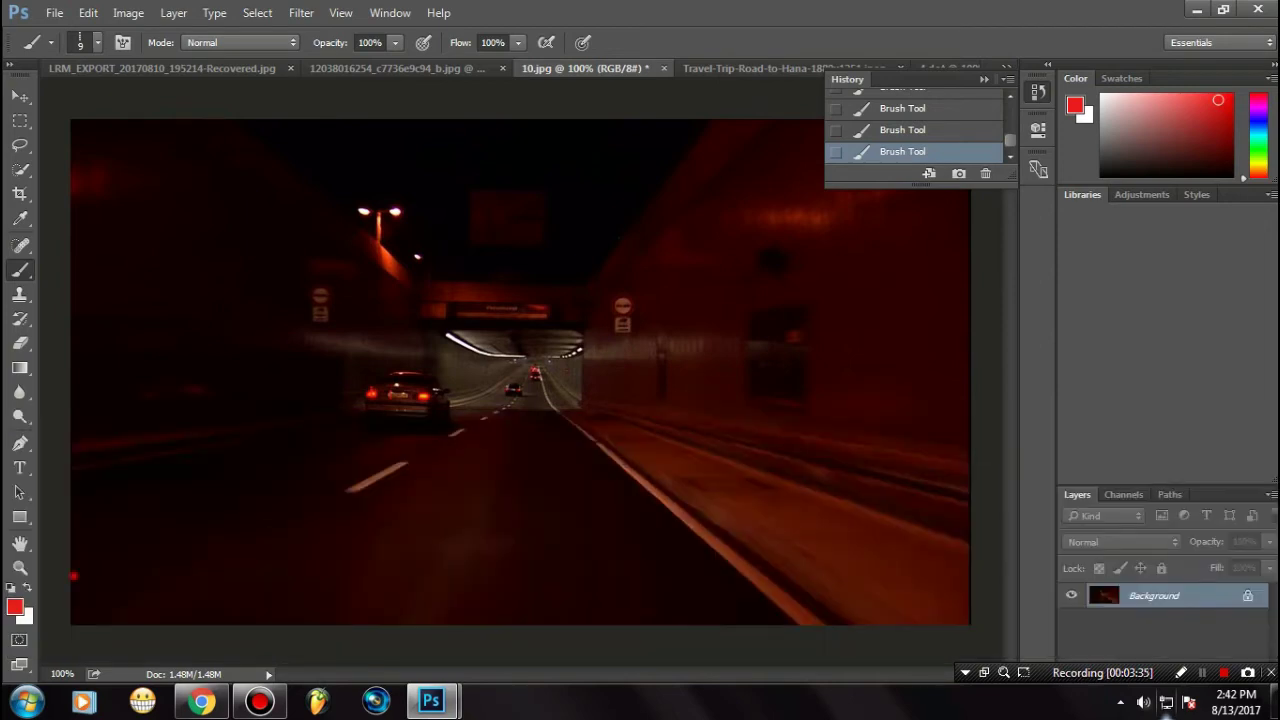
# Paint two straight red light trails connecting the photo's lower-left corner area with the car's two tail lights
pyautogui.keyDown('shift'); pyautogui.click(75, 575); pyautogui.keyUp('shift')
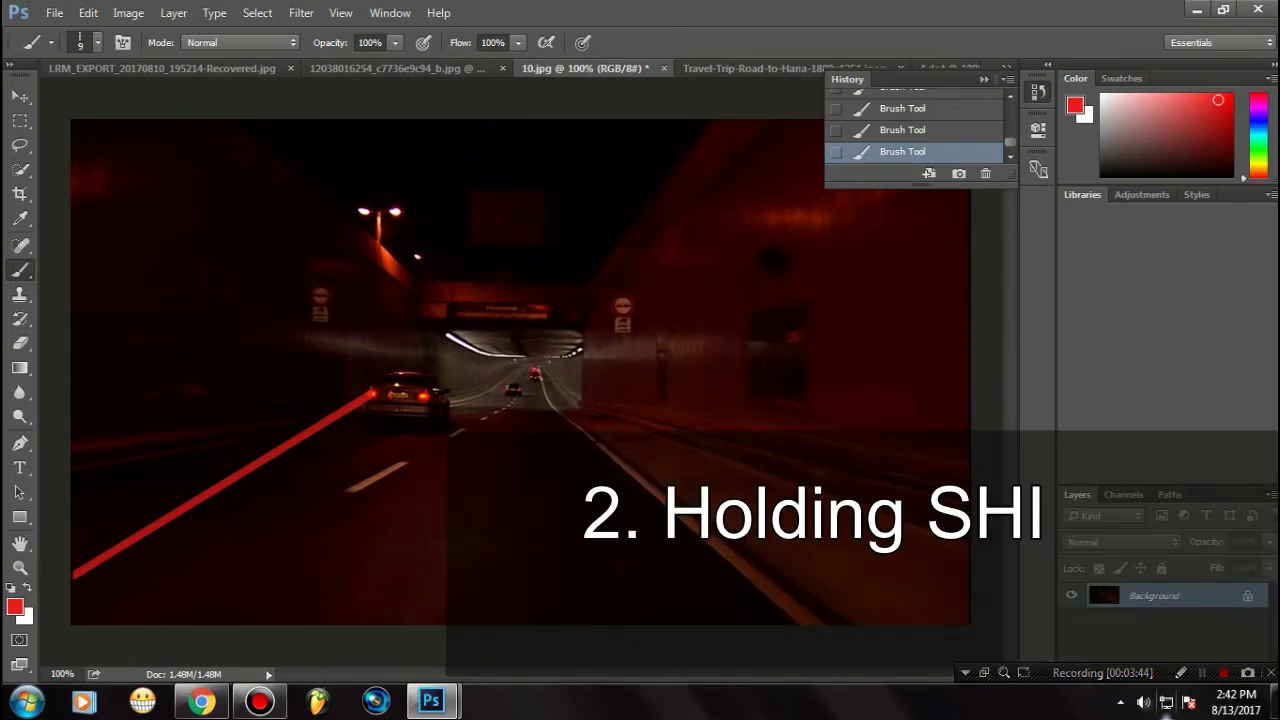
pyautogui.click(87, 620)
pyautogui.keyDown('shift'); pyautogui.click(427, 394); pyautogui.keyUp('shift')
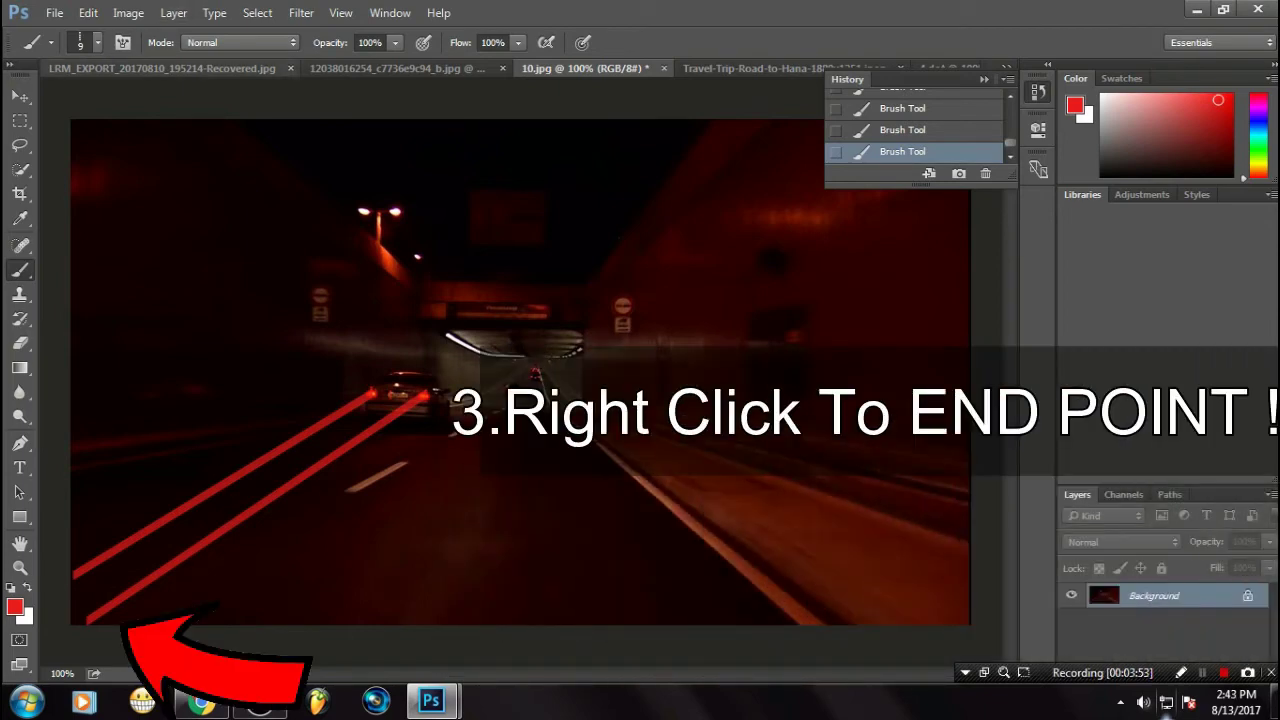
# Paint straight red light trails behind the two cars farther ahead with the four-dot brush, using 9 px and 4 px sizes
pyautogui.click(97, 42)
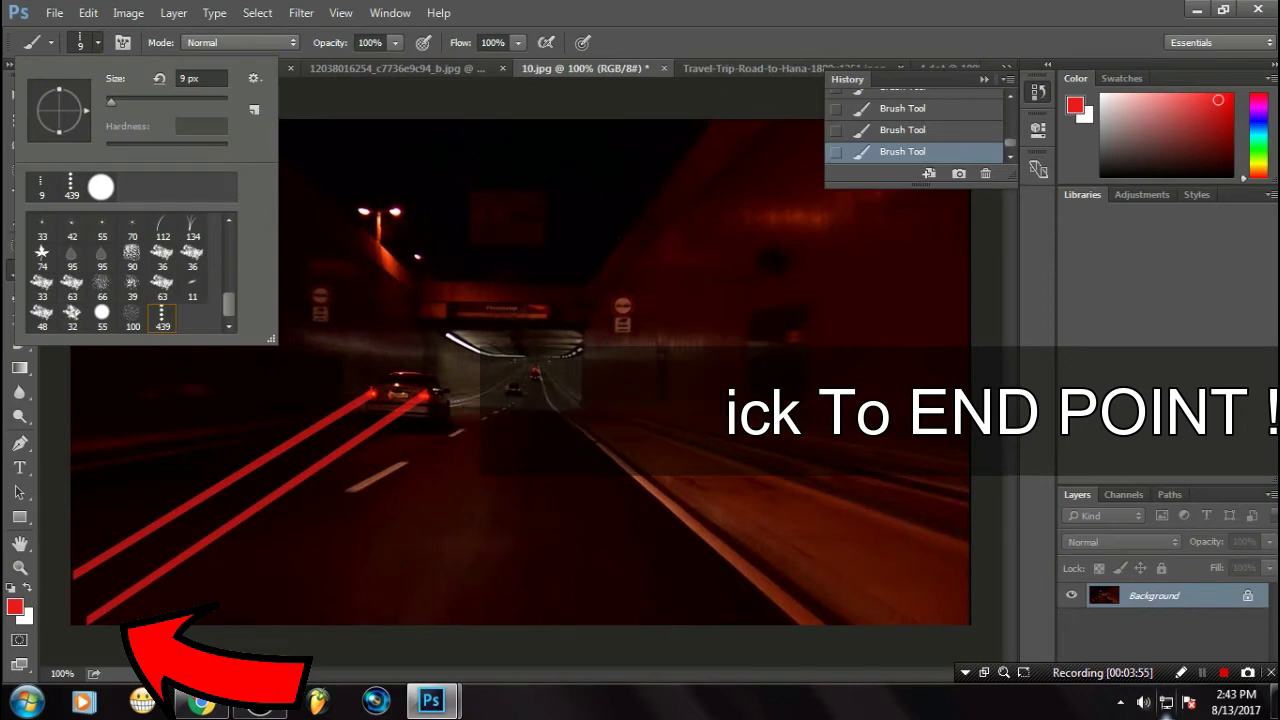
pyautogui.moveTo(111, 102); pyautogui.dragTo(107, 102)
pyautogui.scroll(3, 493, 378)
pyautogui.click(71, 187)
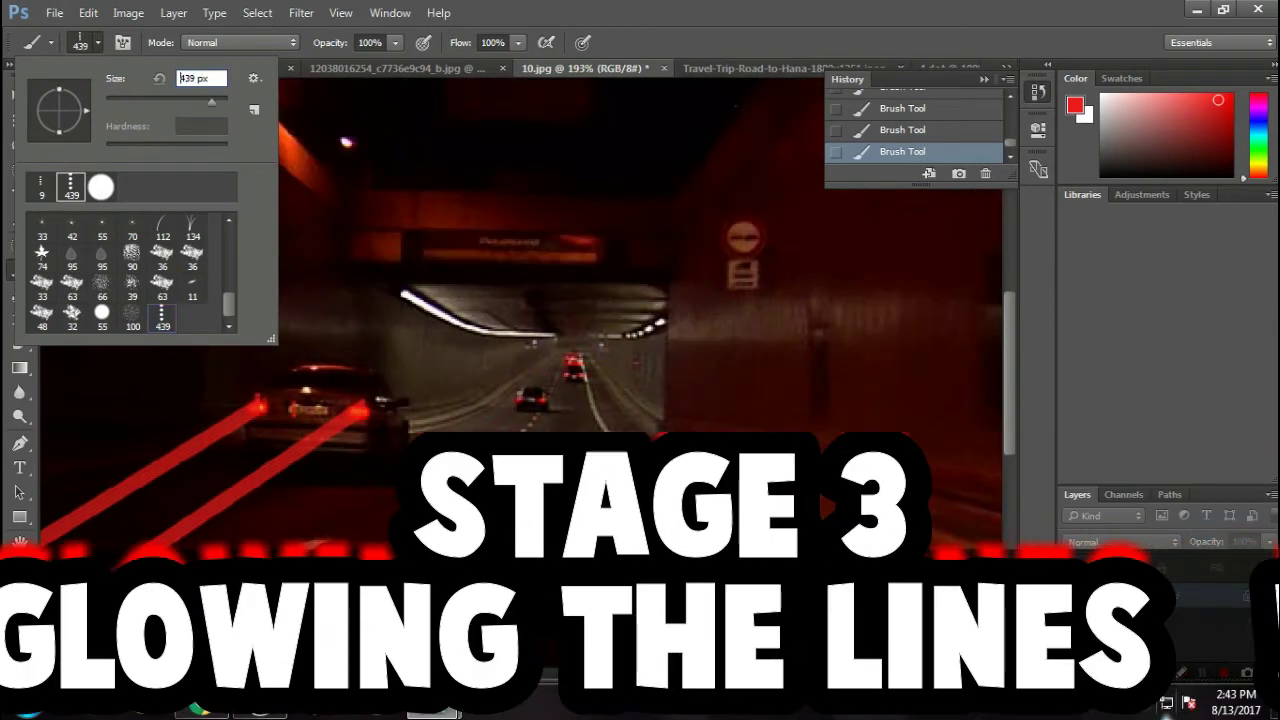
pyautogui.doubleClick(41, 187)
pyautogui.scroll(-3, 529, 378)
pyautogui.click(522, 207)
pyautogui.keyDown('shift'); pyautogui.click(333, 460); pyautogui.keyUp('shift')
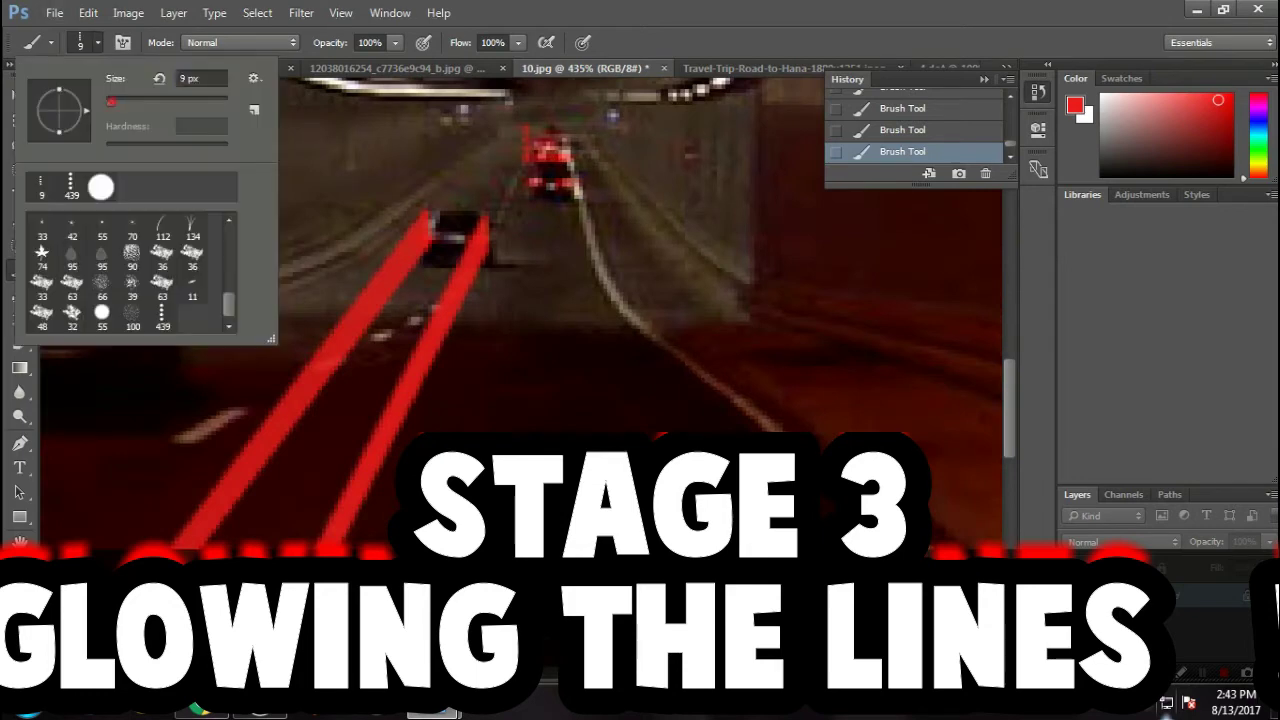
pyautogui.write('153.64')
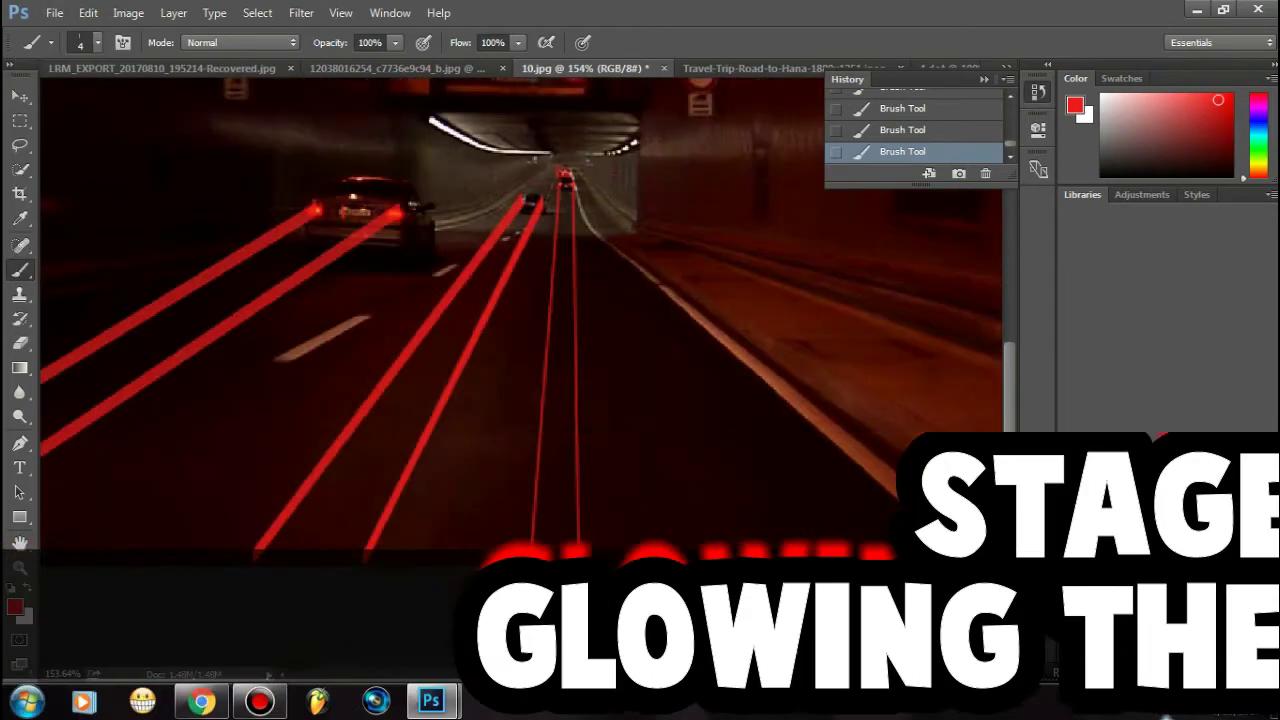
# Choose a yellow foreground colour and paint straight yellow lines over the farthest car's two red trails
pyautogui.click(1258, 164)
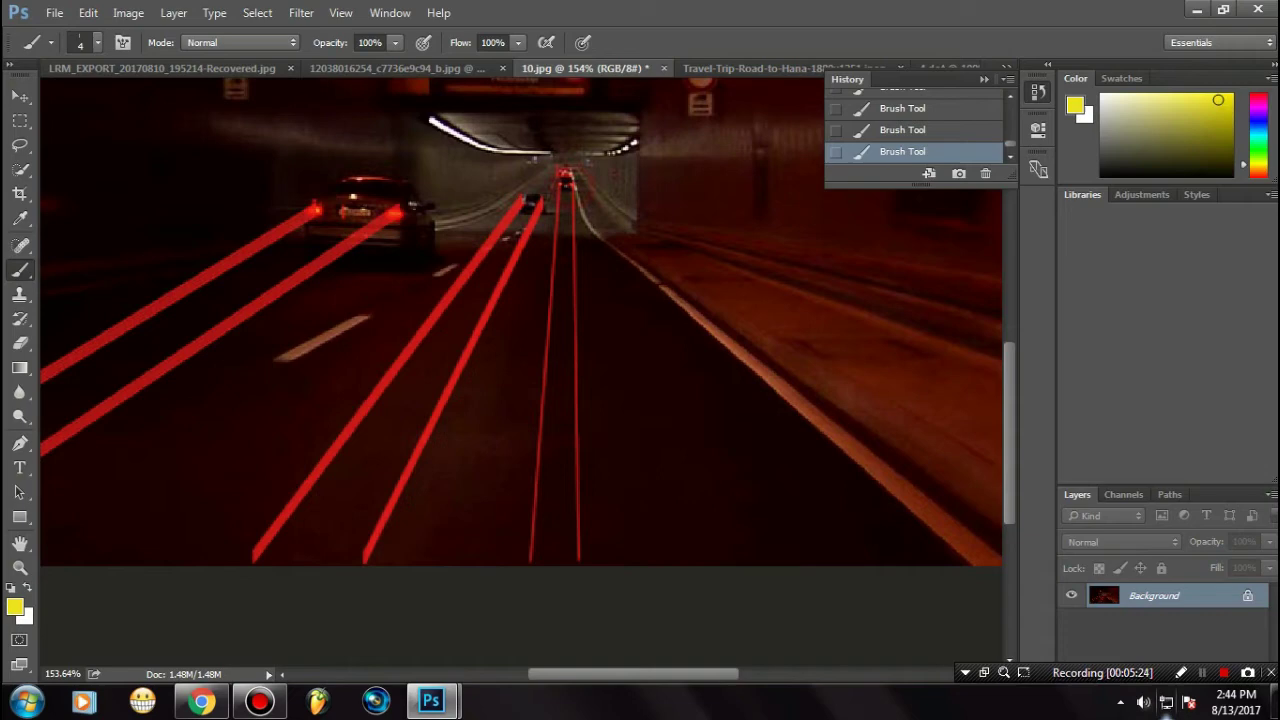
pyautogui.keyDown('shift'); pyautogui.click(584, 558); pyautogui.keyUp('shift')
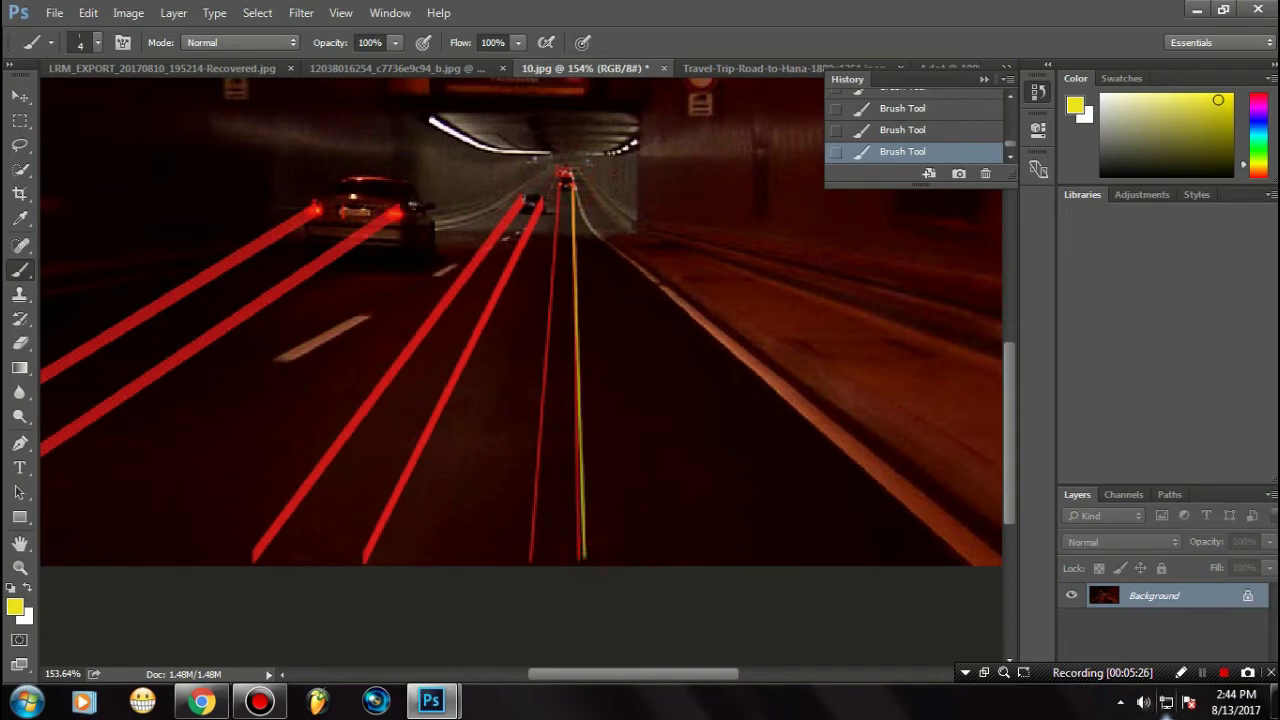
pyautogui.click(528, 563)
pyautogui.keyDown('shift'); pyautogui.click(557, 185); pyautogui.keyUp('shift')
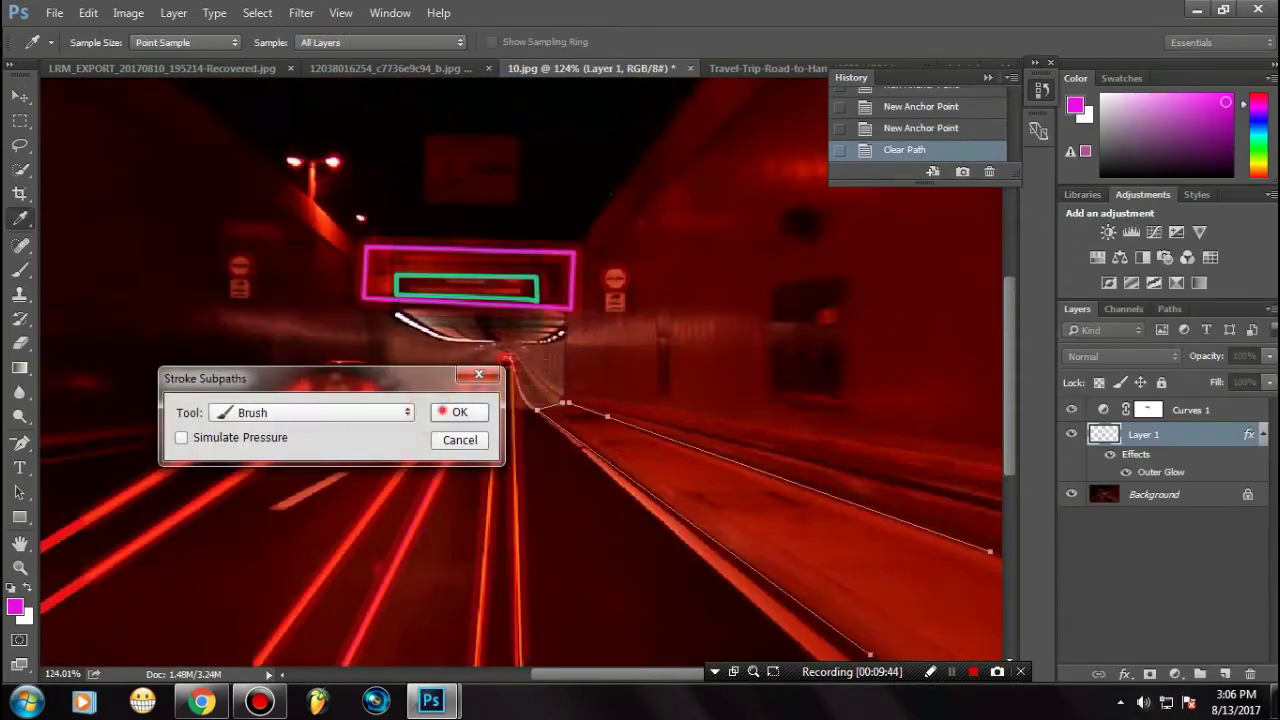
# Stroke the path along the right roadside in magenta with the Brush and choose a turquoise foreground colour
pyautogui.press('Return')
pyautogui.click(1214, 146)
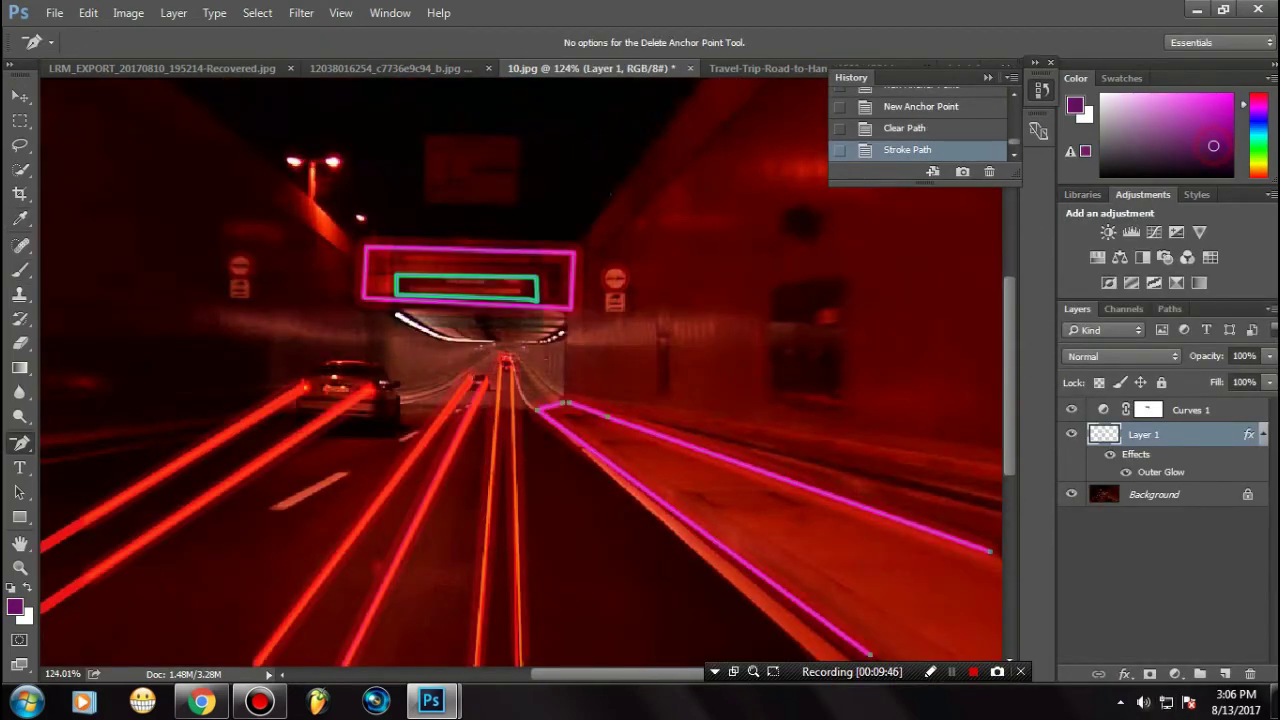
pyautogui.click(1257, 135)
pyautogui.moveTo(1202, 119); pyautogui.dragTo(1218, 106)
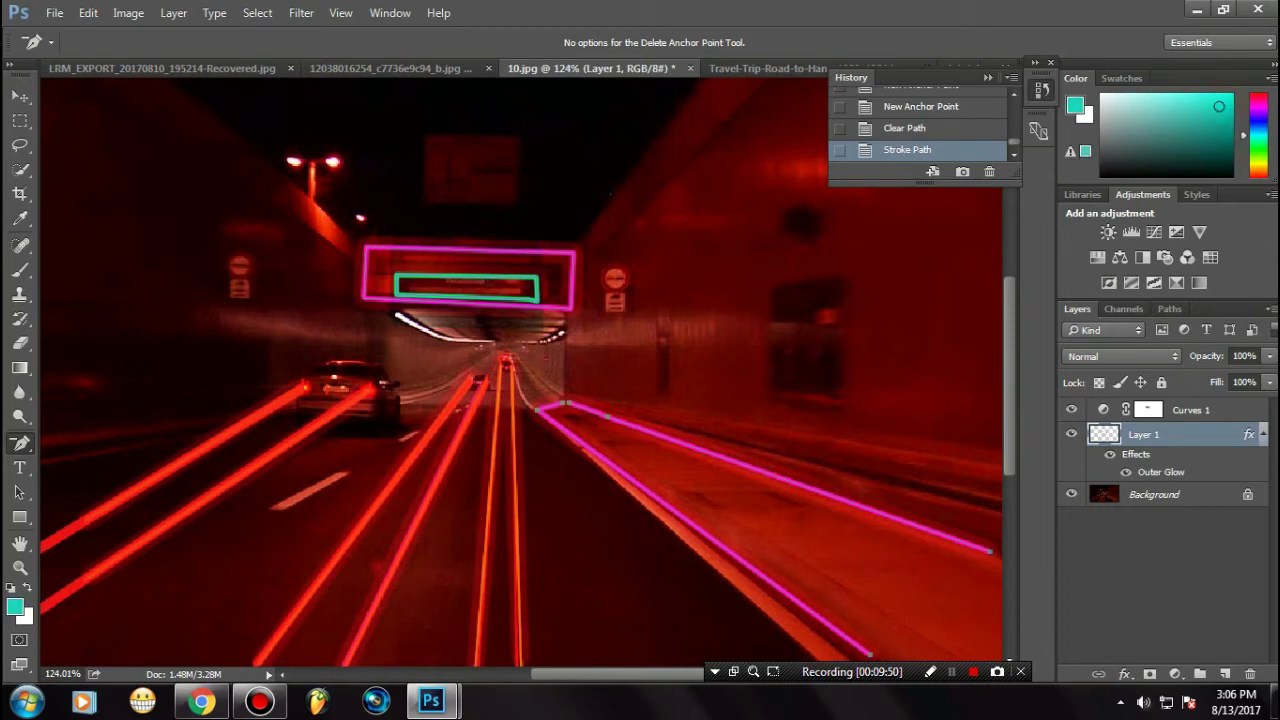
pyautogui.click(968, 92)
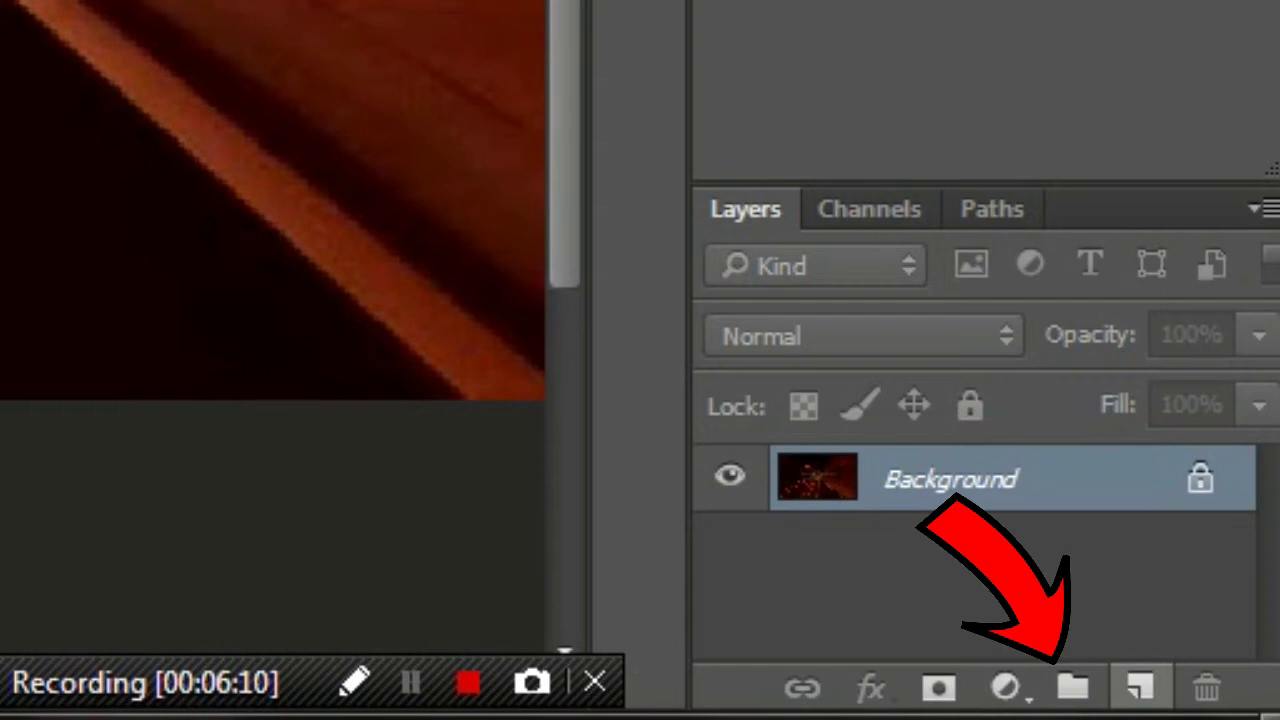
# Add a new layer above the Background and give it an Outer Glow with Normal blend mode and 34% opacity
pyautogui.click(1139, 687)
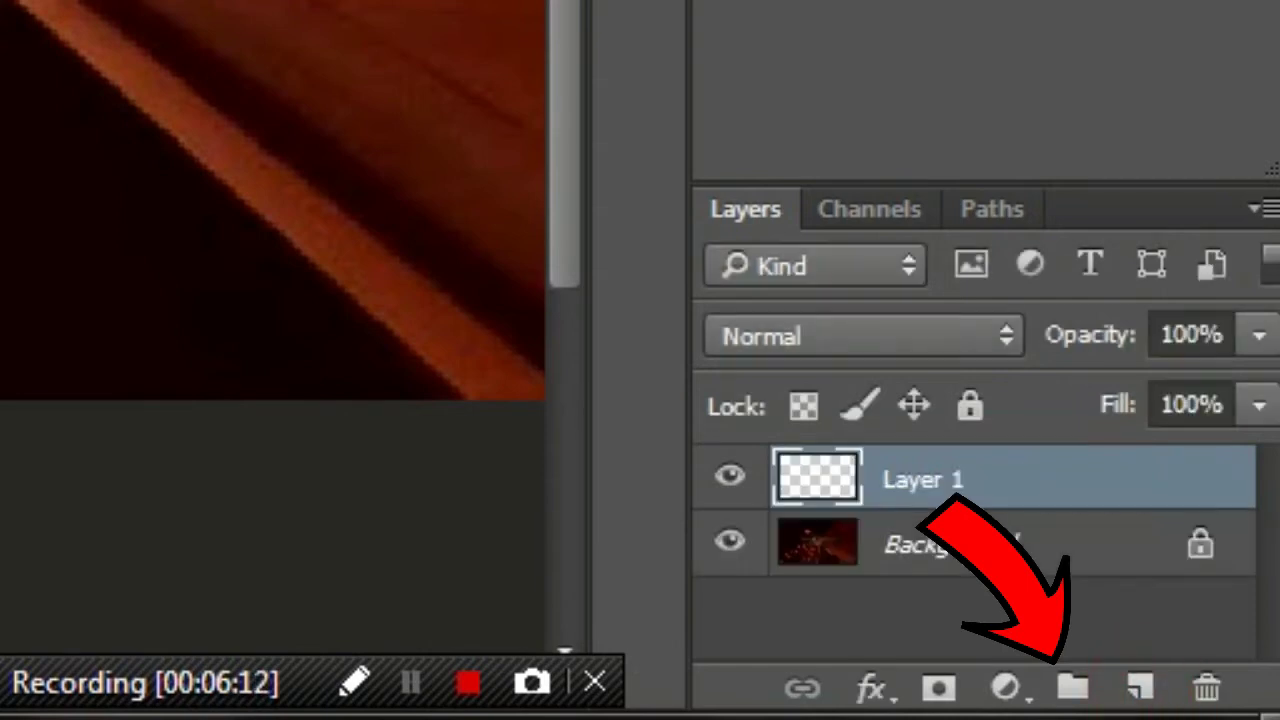
pyautogui.click(1014, 490)
pyautogui.doubleClick(1014, 490)
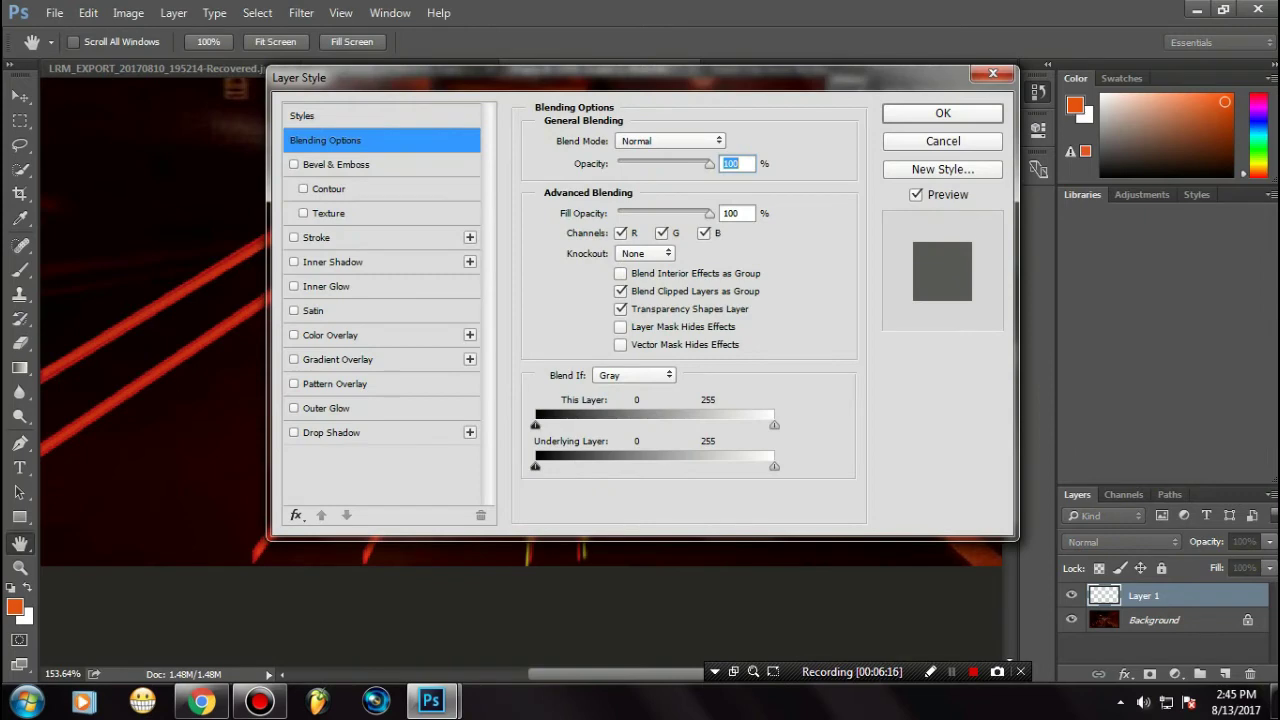
pyautogui.click(309, 409)
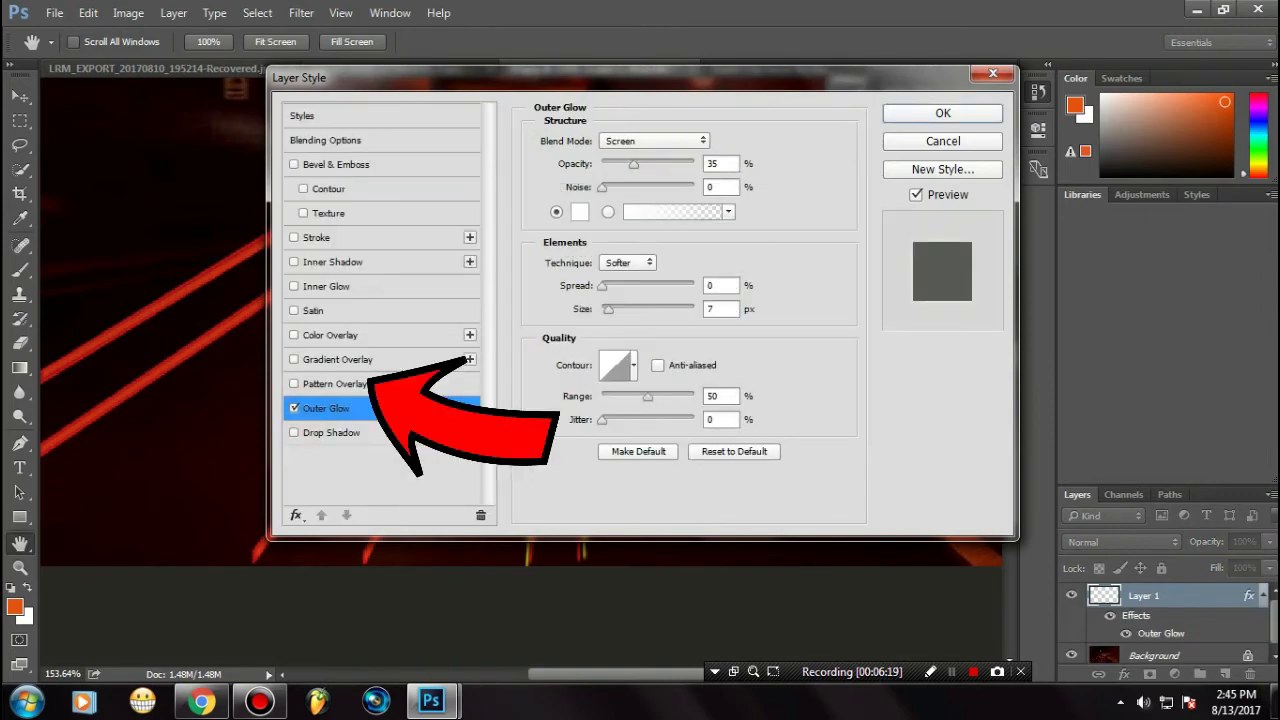
pyautogui.moveTo(633, 163)
pyautogui.mouseDown()
pyautogui.moveTo(694, 163)
pyautogui.moveTo(657, 163)
pyautogui.mouseUp()
pyautogui.click(651, 140)
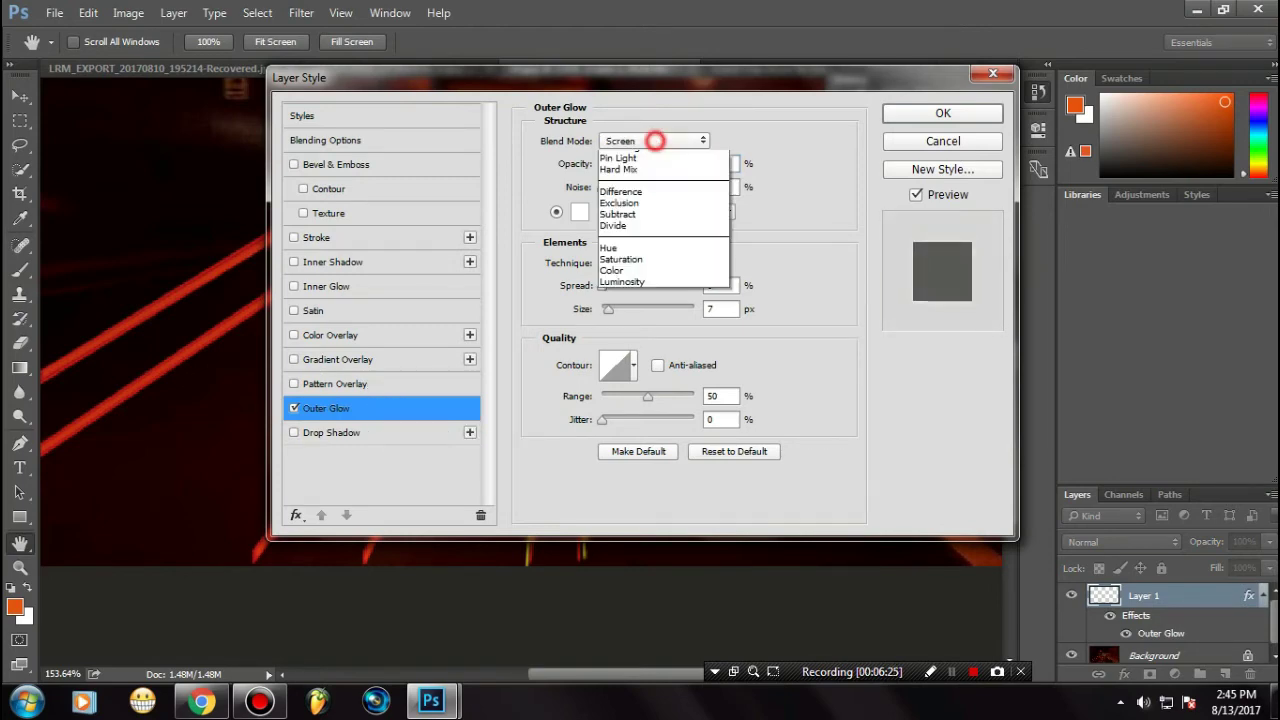
pyautogui.click(640, 157)
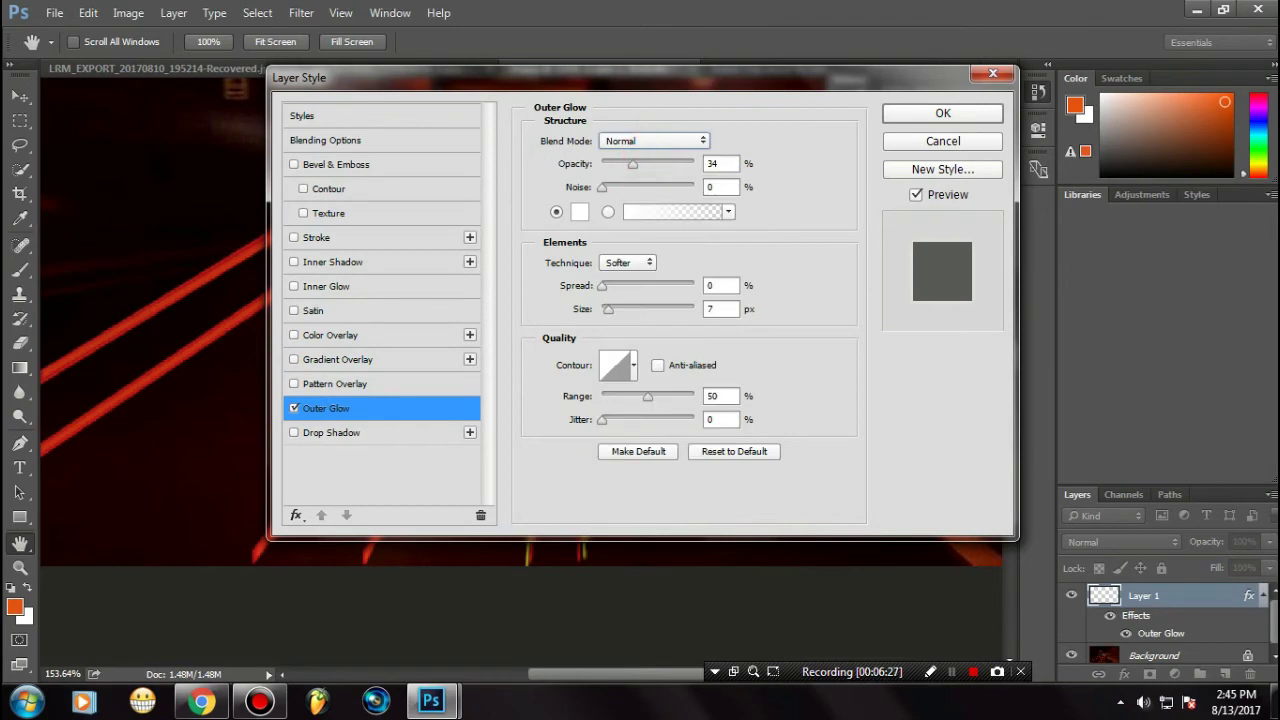
# Set the outer glow's noise to 42% and its colour to magenta e302f7, and apply the layer style
pyautogui.moveTo(602, 187); pyautogui.dragTo(656, 187)
pyautogui.click(579, 211)
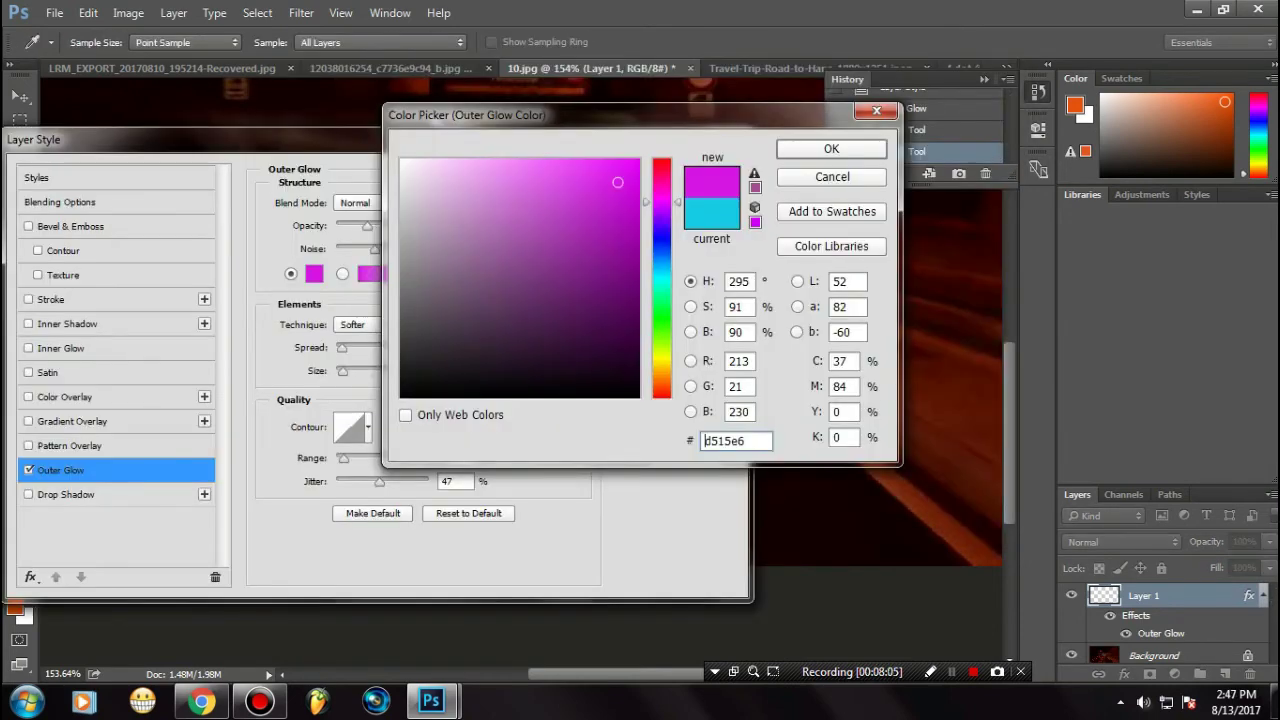
pyautogui.moveTo(618, 182); pyautogui.dragTo(623, 165)
pyautogui.click(831, 148)
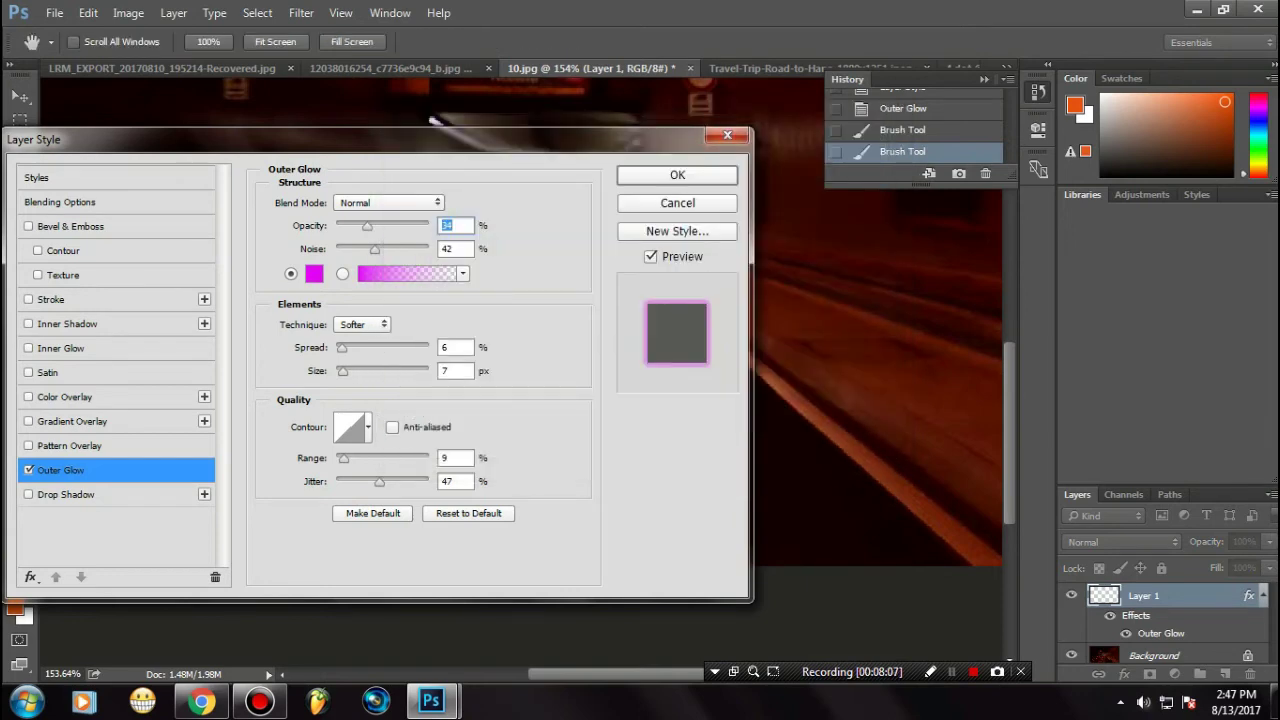
pyautogui.click(677, 174)
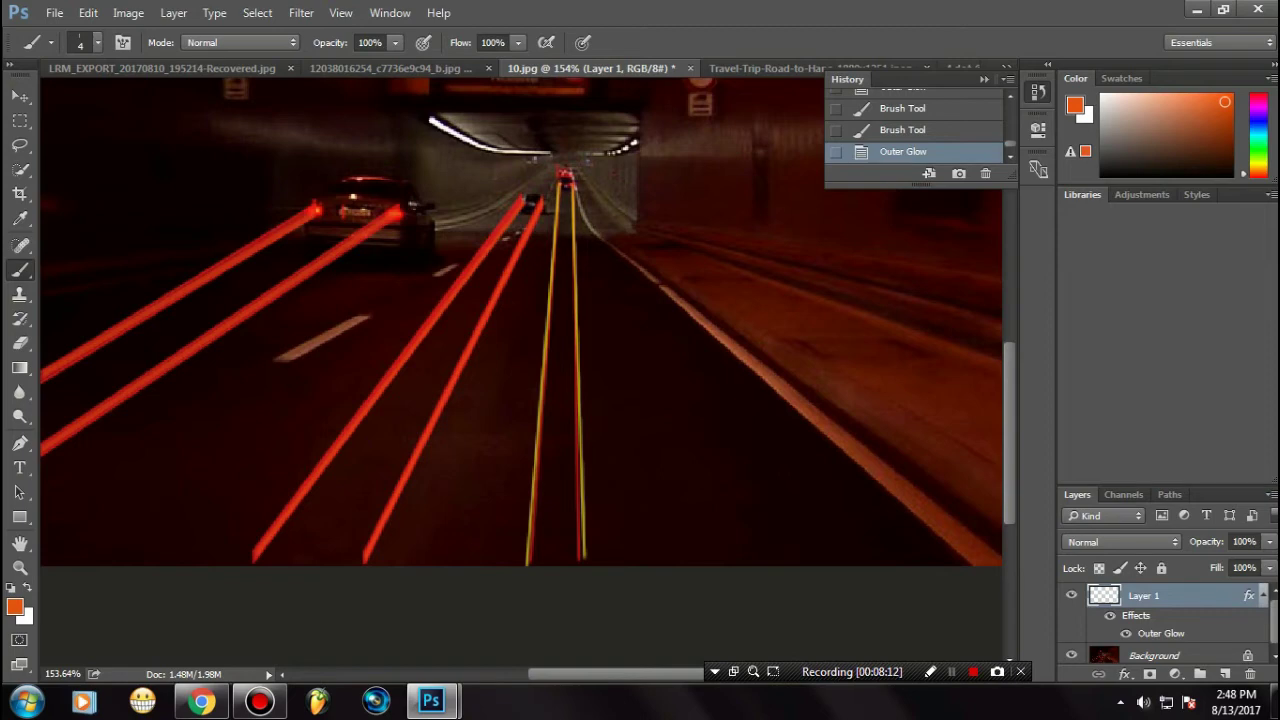
# Paint straight glowing orange lines on Layer 1 over the farthest car's two trails with the 4 px brush
pyautogui.click(572, 188)
pyautogui.keyDown('shift'); pyautogui.click(584, 548); pyautogui.keyUp('shift')
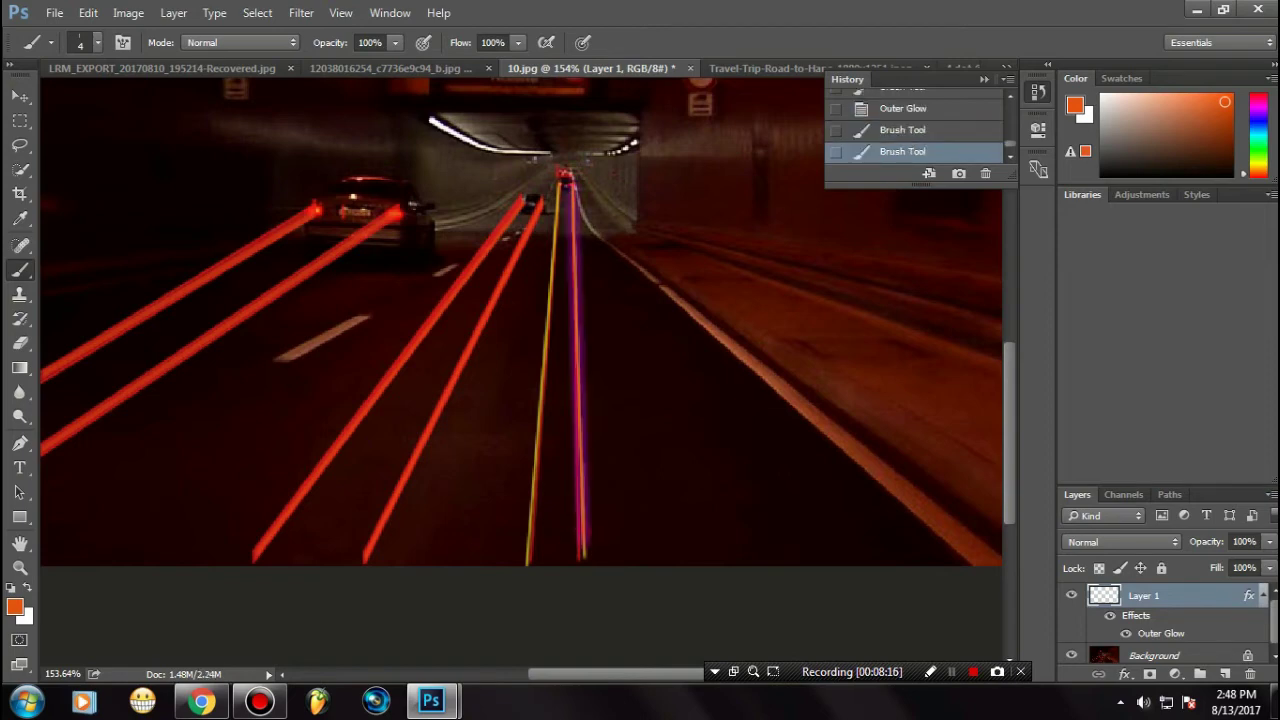
pyautogui.click(560, 181)
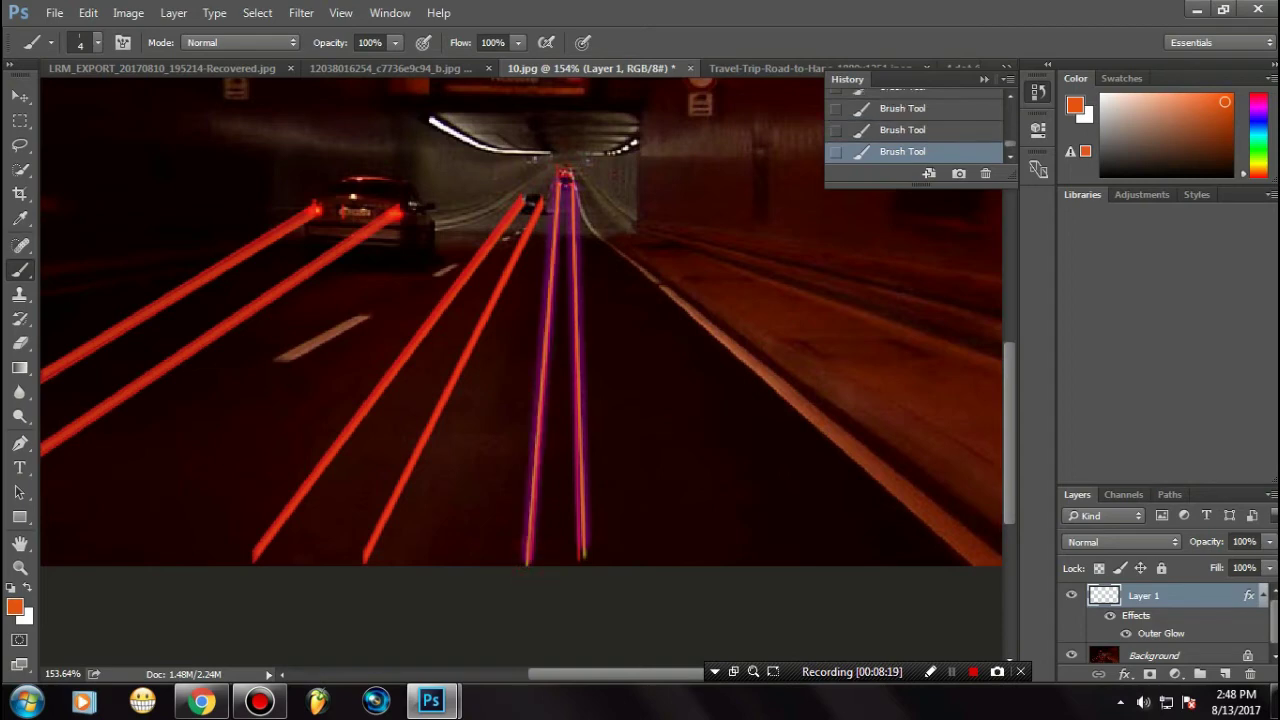
# Trace the trails of the middle car and the nearest car with straight glowing orange lines on Layer 1
pyautogui.click(541, 200)
pyautogui.keyDown('shift'); pyautogui.click(365, 559); pyautogui.keyUp('shift')
pyautogui.click(521, 197)
pyautogui.keyDown('shift'); pyautogui.click(256, 556); pyautogui.keyUp('shift')
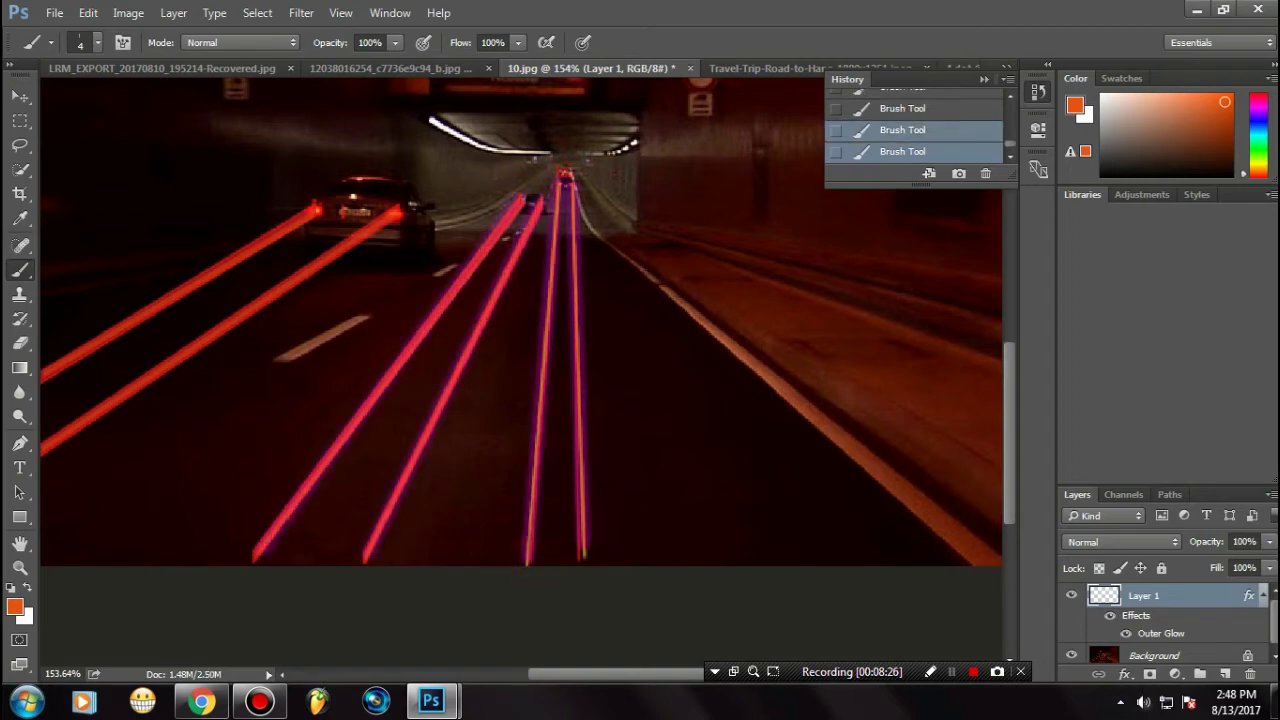
pyautogui.click(396, 213)
pyautogui.keyDown('shift'); pyautogui.click(43, 449); pyautogui.keyUp('shift')
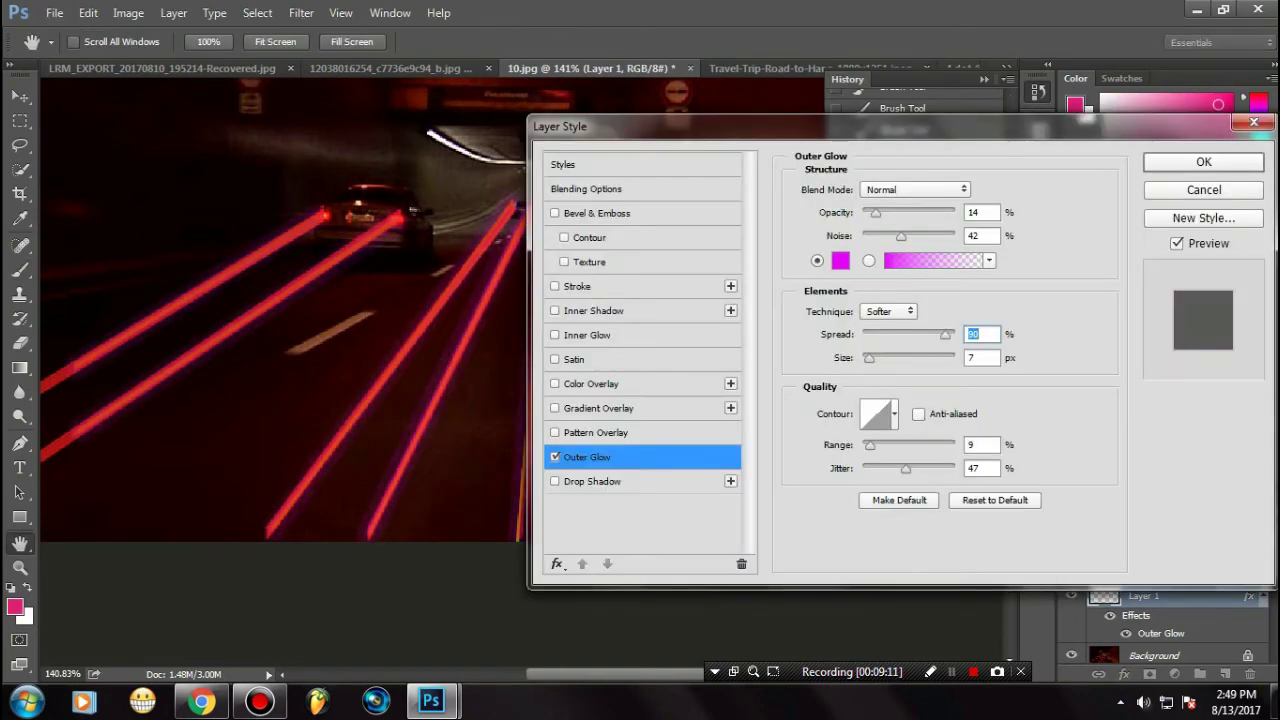
# Set Layer 1's outer glow spread to 31% and size to 10 px, and shift the glow colour's hue towards red
pyautogui.click(885, 334)
pyautogui.moveTo(883, 334); pyautogui.dragTo(871, 357)
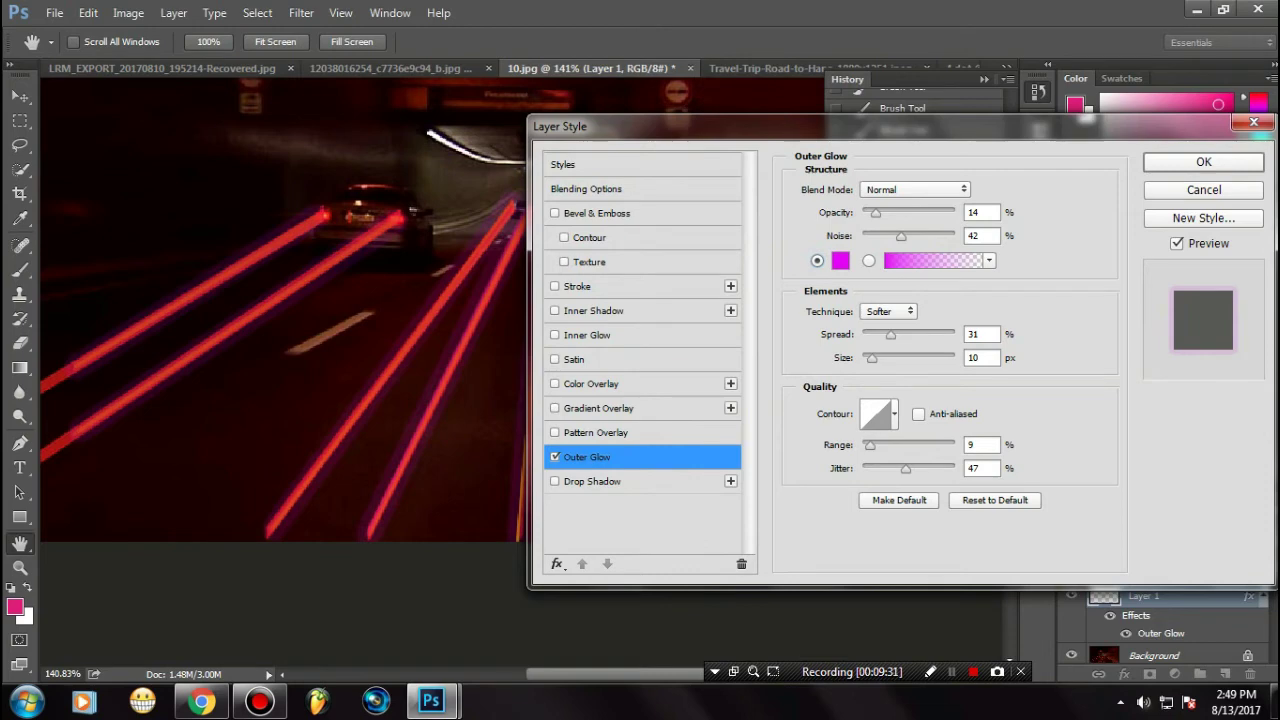
pyautogui.click(840, 260)
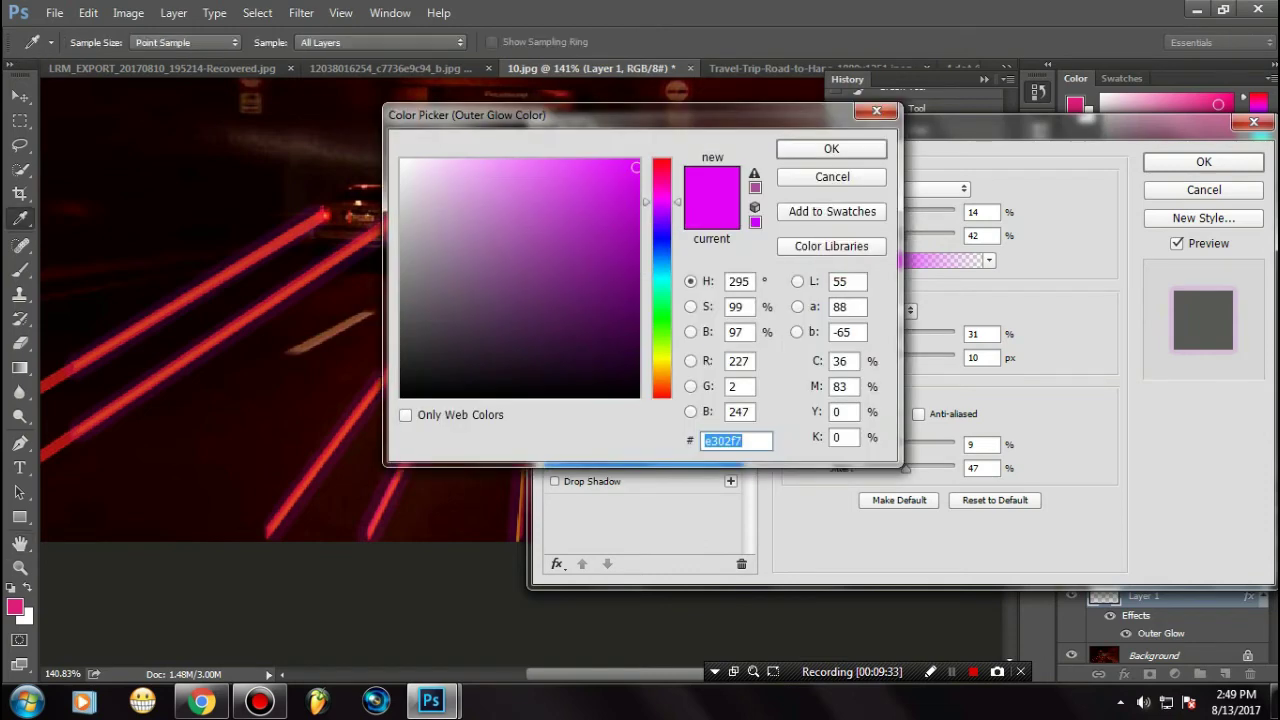
pyautogui.moveTo(662, 192); pyautogui.dragTo(662, 168)
pyautogui.click(831, 148)
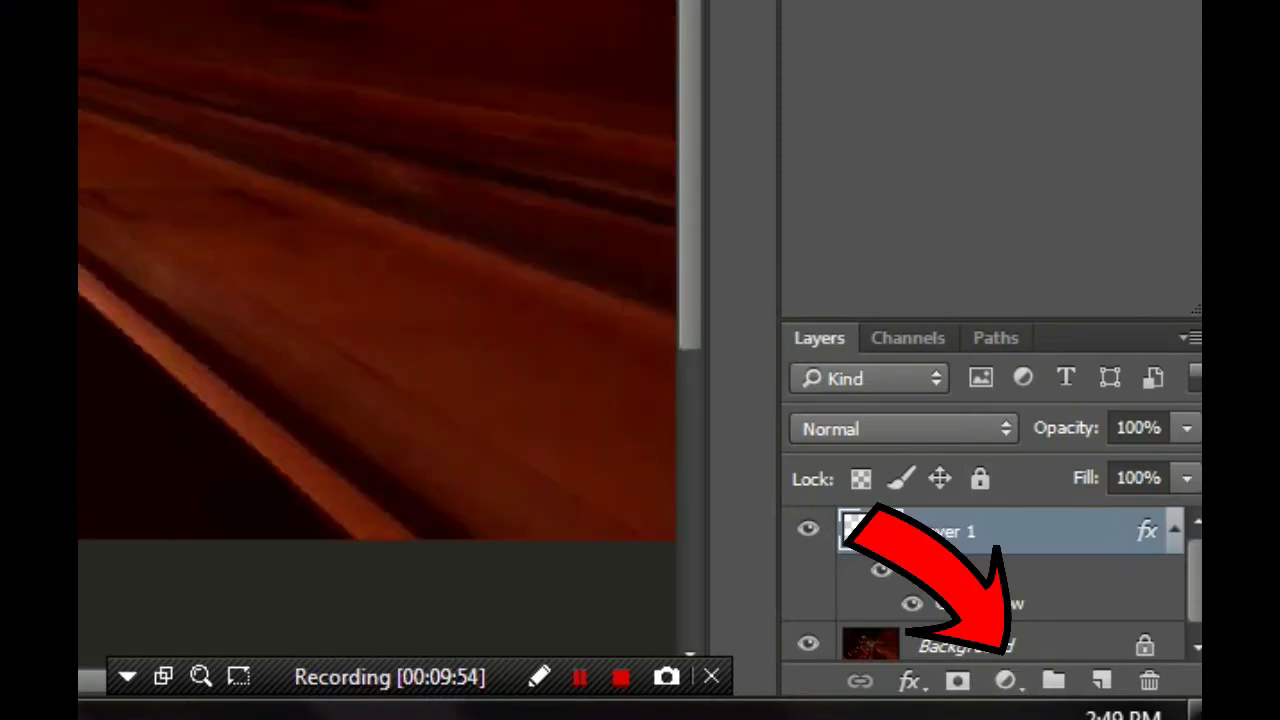
# Add a Curves adjustment layer and raise the midtones of its Red channel to brighten the photo's reds
pyautogui.click(1005, 680)
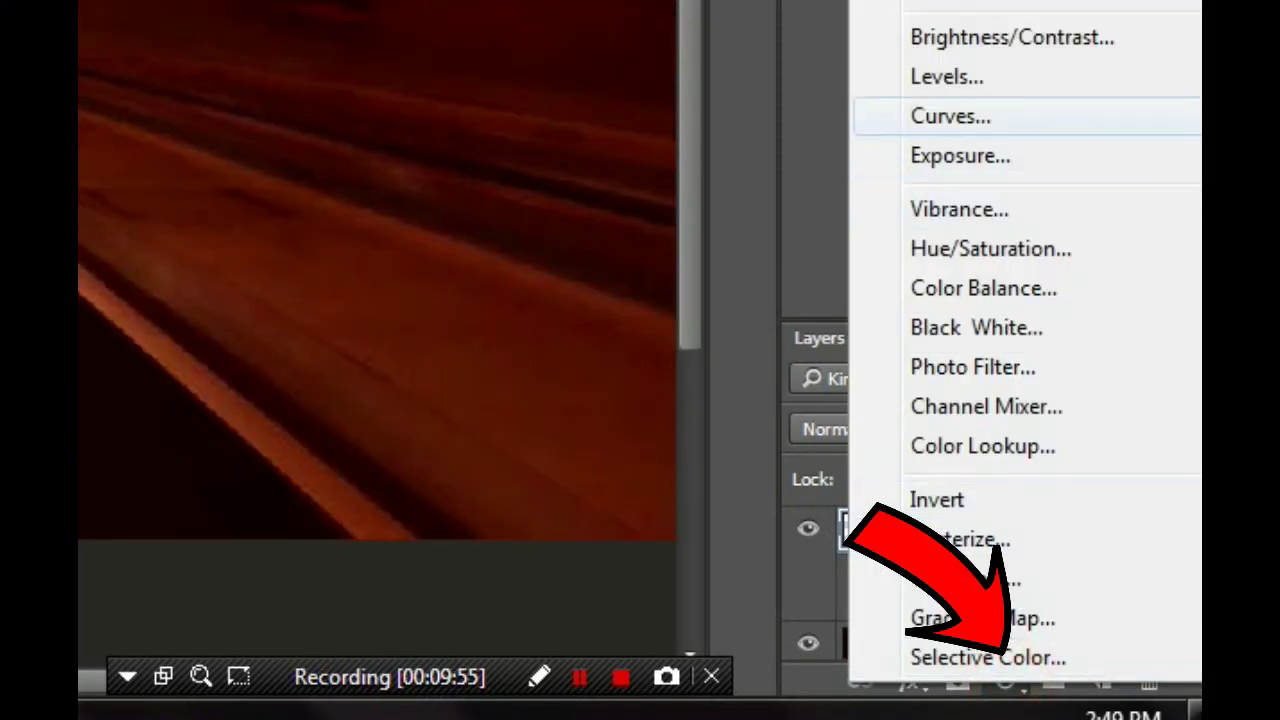
pyautogui.click(950, 116)
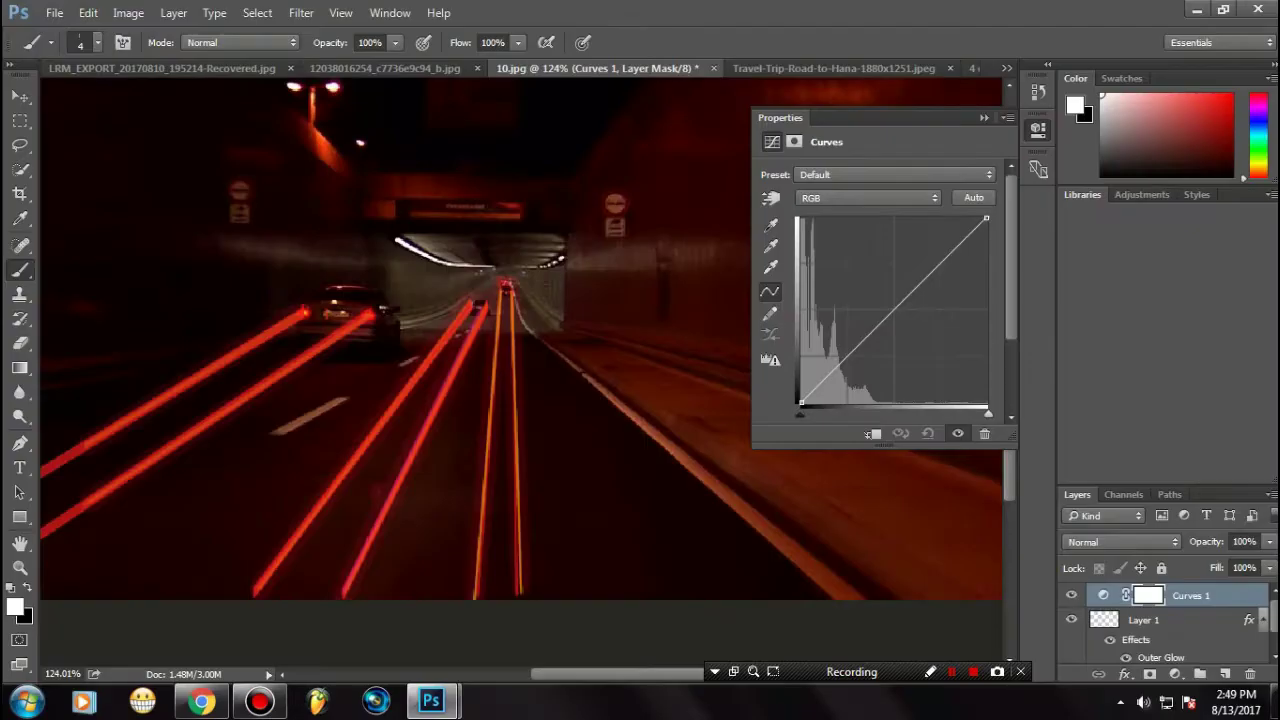
pyautogui.click(866, 197)
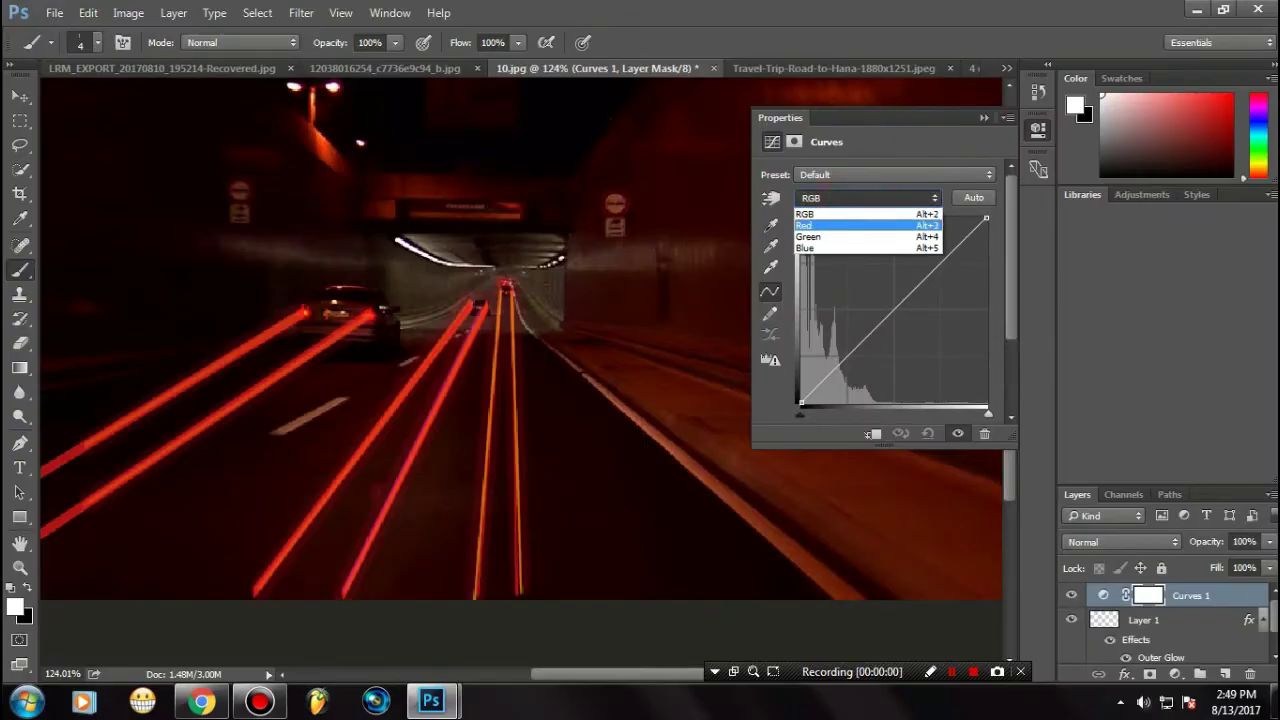
pyautogui.click(812, 225)
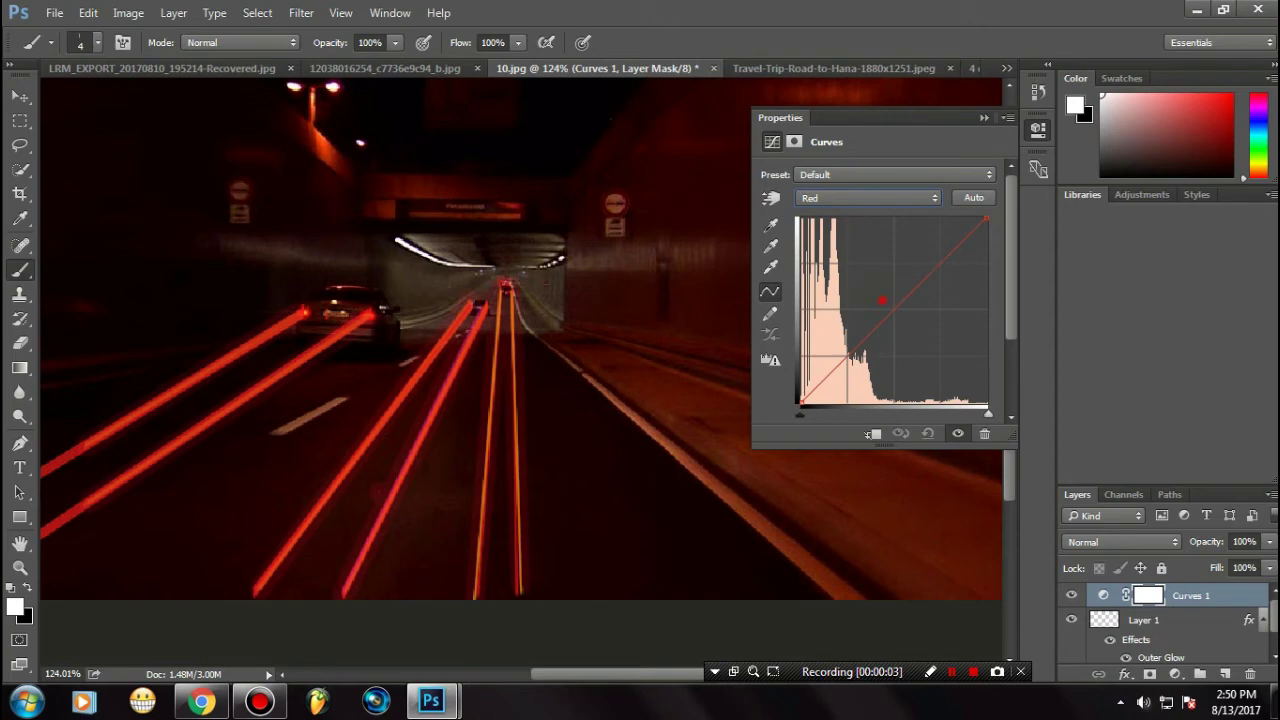
pyautogui.moveTo(881, 300); pyautogui.dragTo(875, 273)
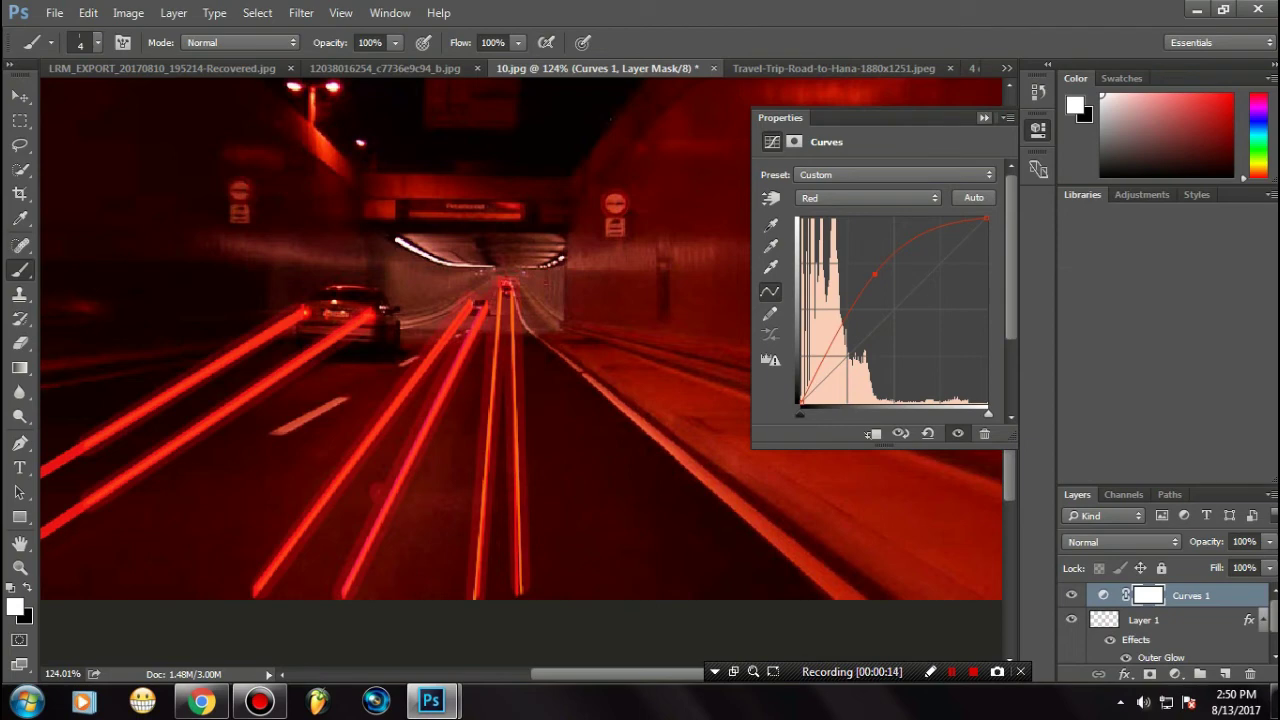
pyautogui.click(984, 118)
# Draw a closed straight-edged path with the Pen tool around the illuminated sign above the tunnel entrance
pyautogui.scroll(-2, 975, 130)
pyautogui.scroll(3, 521, 350)
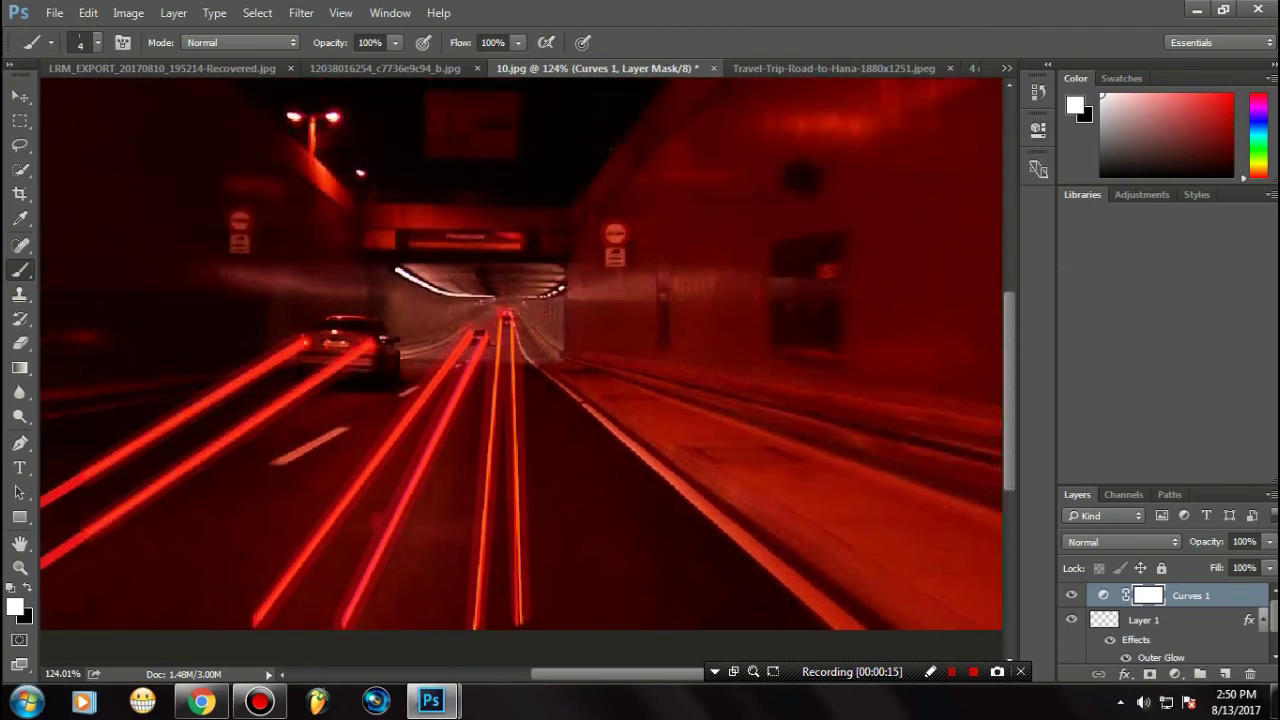
pyautogui.scroll(2, 521, 350)
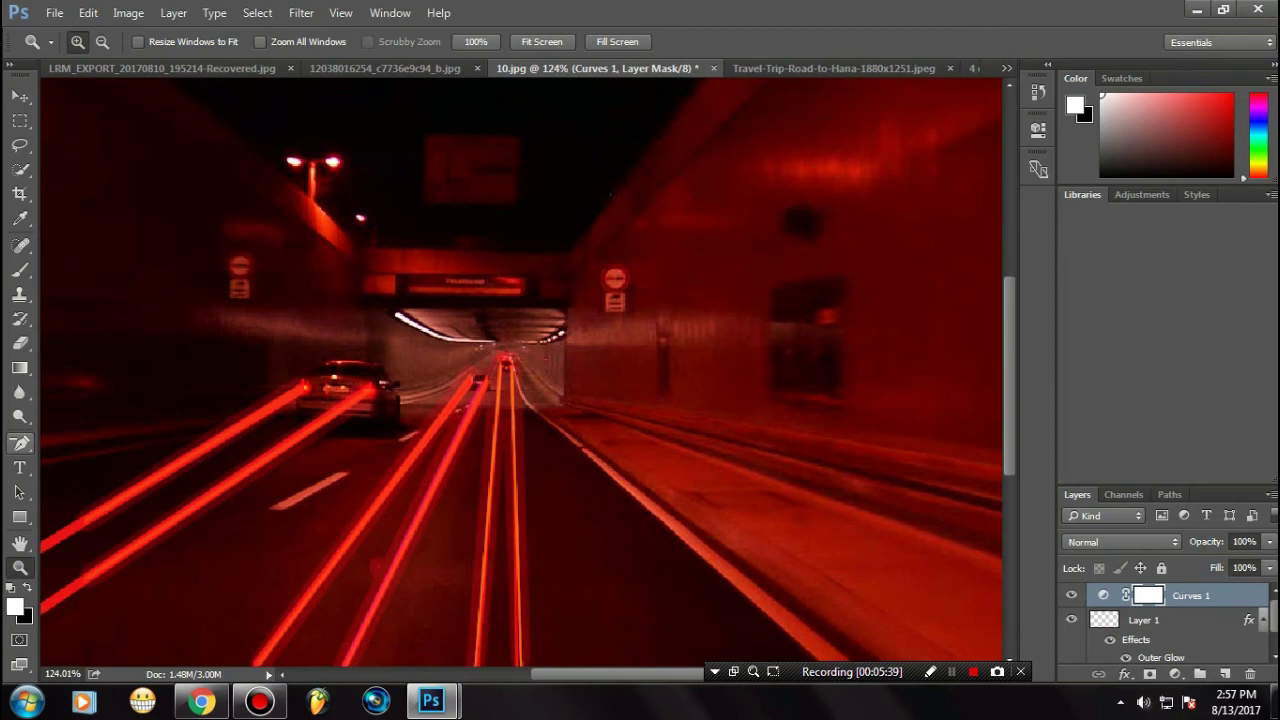
pyautogui.click(19, 442)
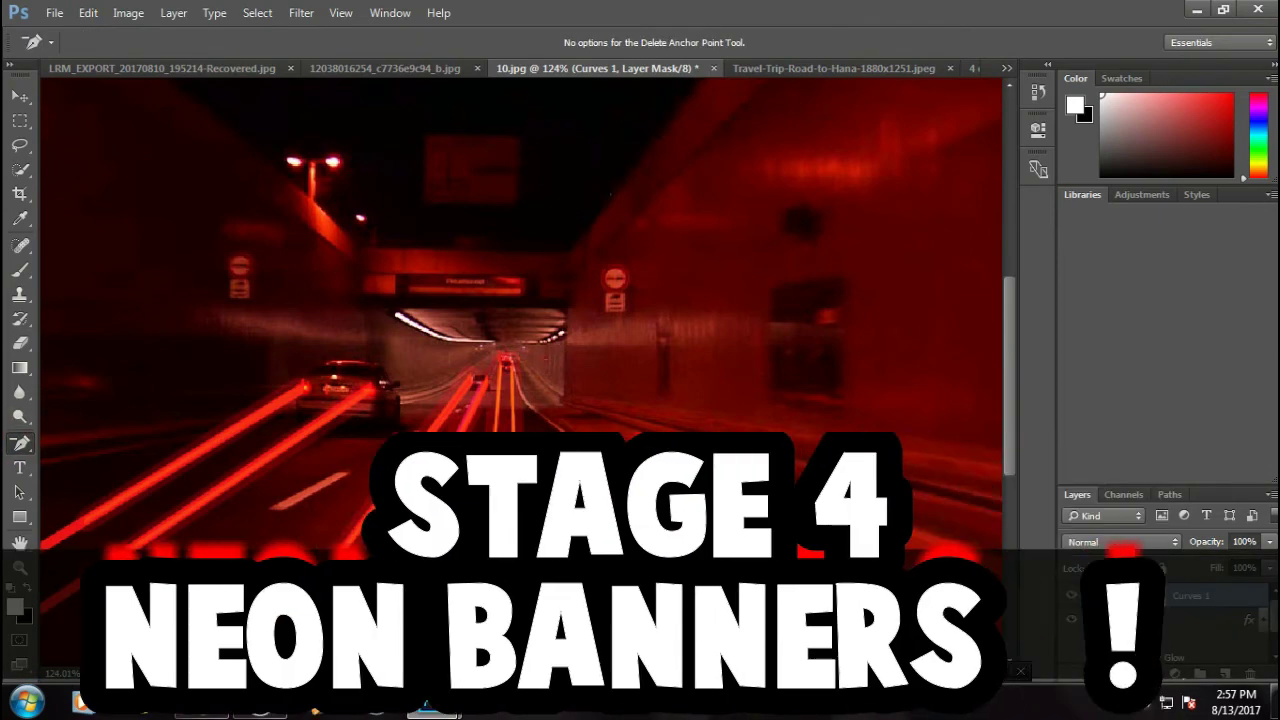
pyautogui.rightClick(20, 442)
pyautogui.click(98, 441)
pyautogui.click(396, 275)
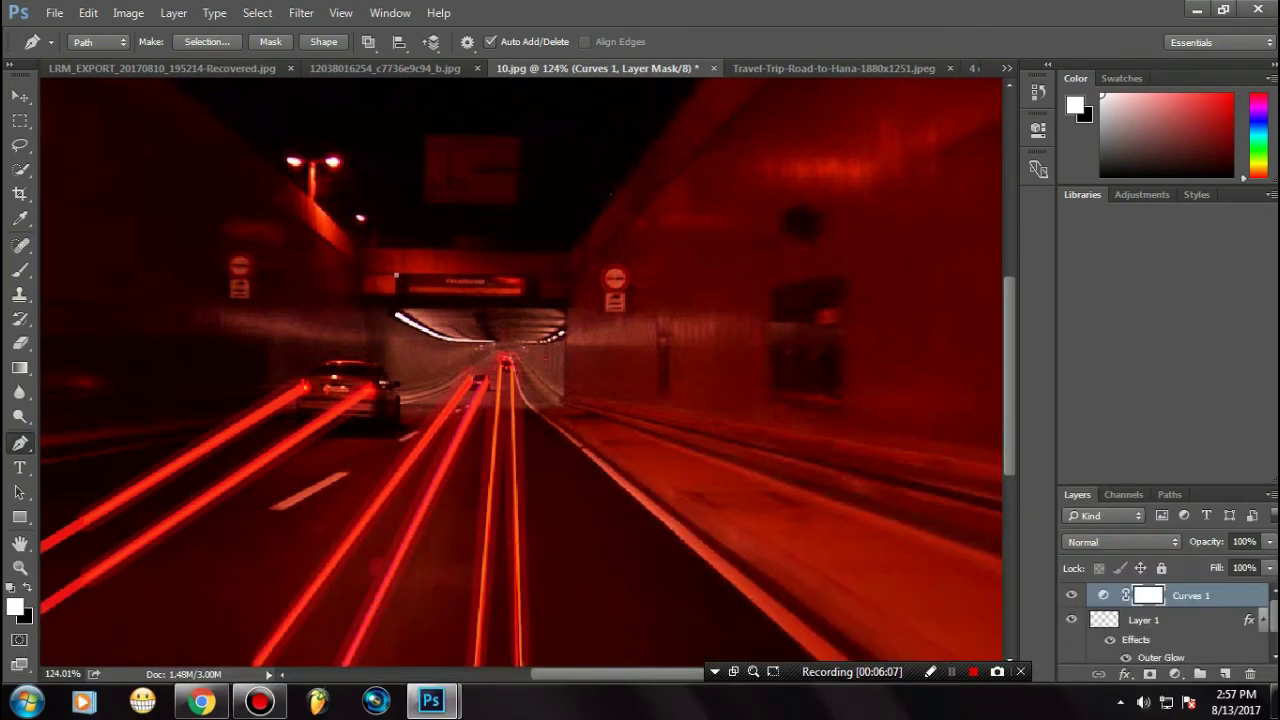
pyautogui.click(396, 295)
pyautogui.click(529, 299)
pyautogui.click(537, 301)
pyautogui.click(536, 278)
pyautogui.click(396, 275)
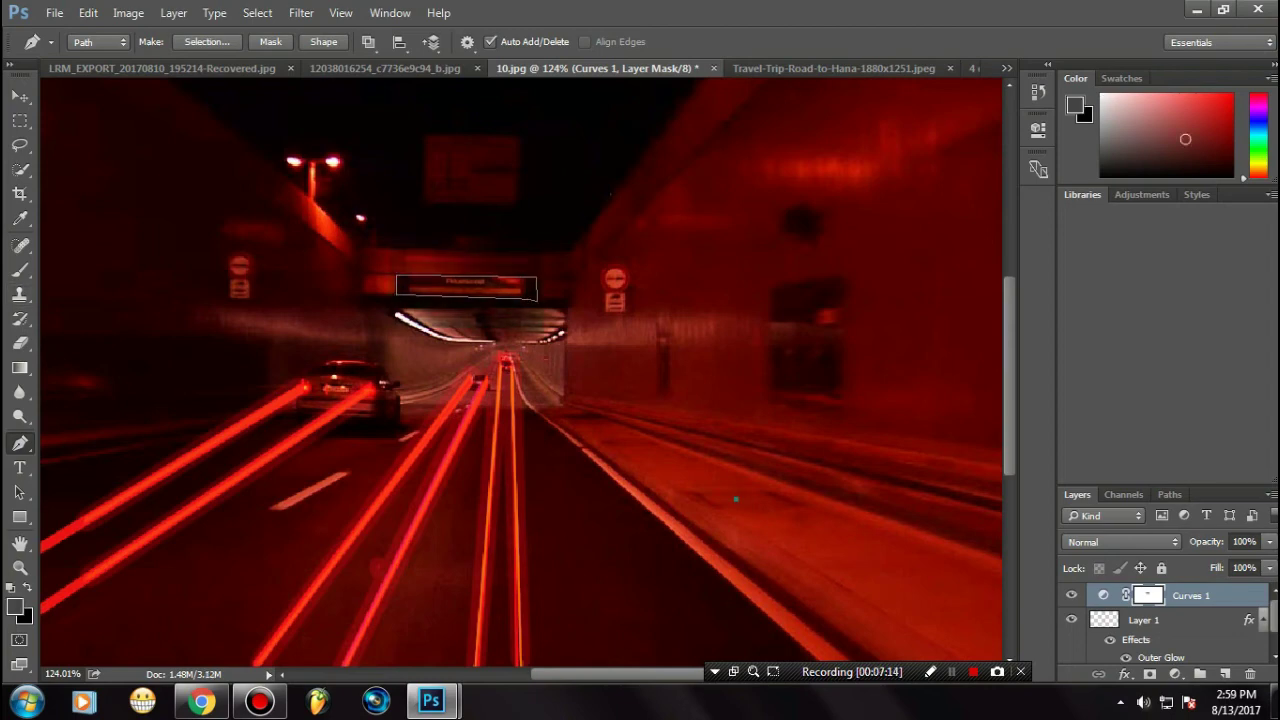
# Set the Brush tool's size to 4 px for stroking the sign path on Layer 1
pyautogui.moveTo(1185, 139)
pyautogui.mouseDown()
pyautogui.moveTo(1209, 139)
pyautogui.moveTo(1194, 124)
pyautogui.mouseUp()
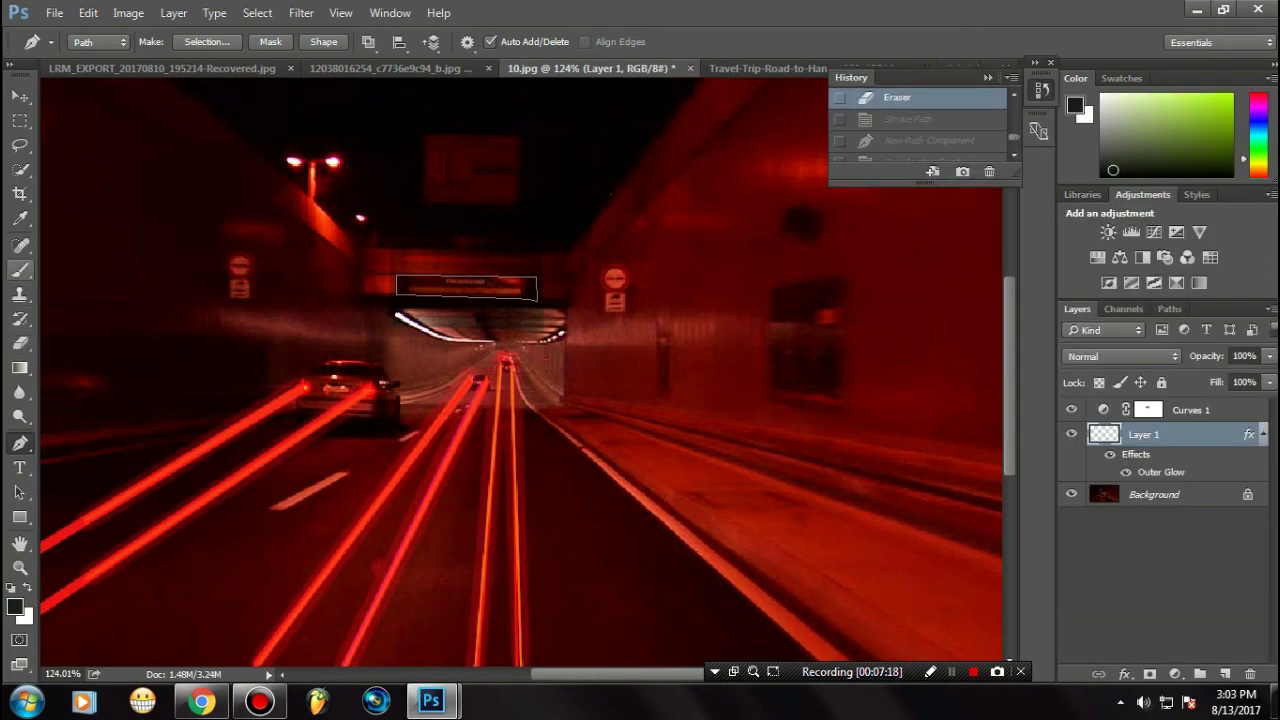
pyautogui.click(20, 269)
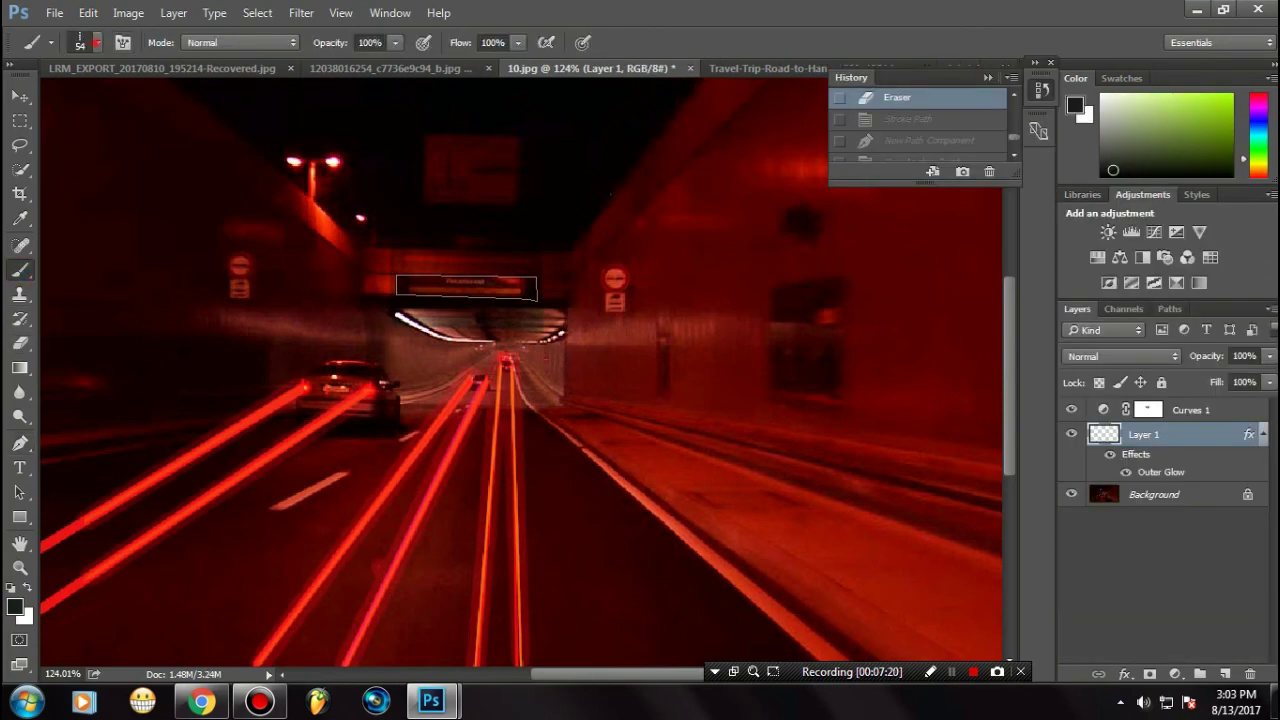
pyautogui.click(97, 42)
pyautogui.moveTo(138, 102); pyautogui.dragTo(111, 102)
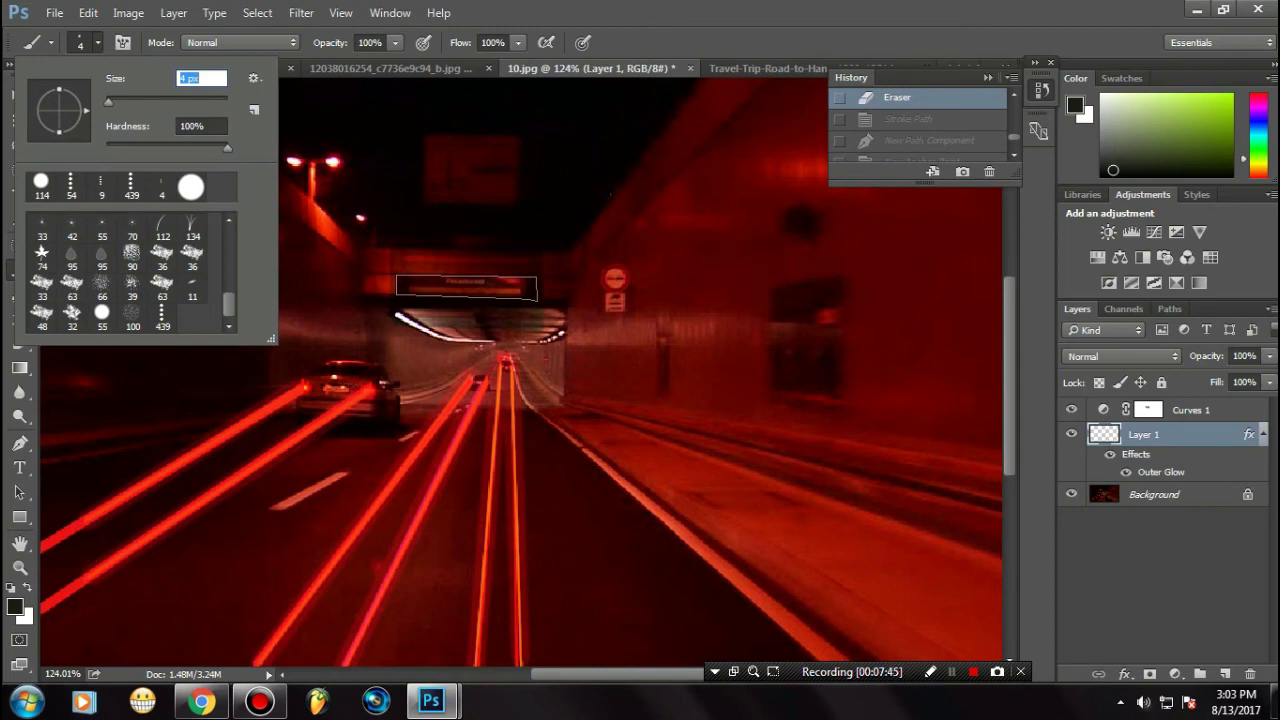
pyautogui.click(98, 43)
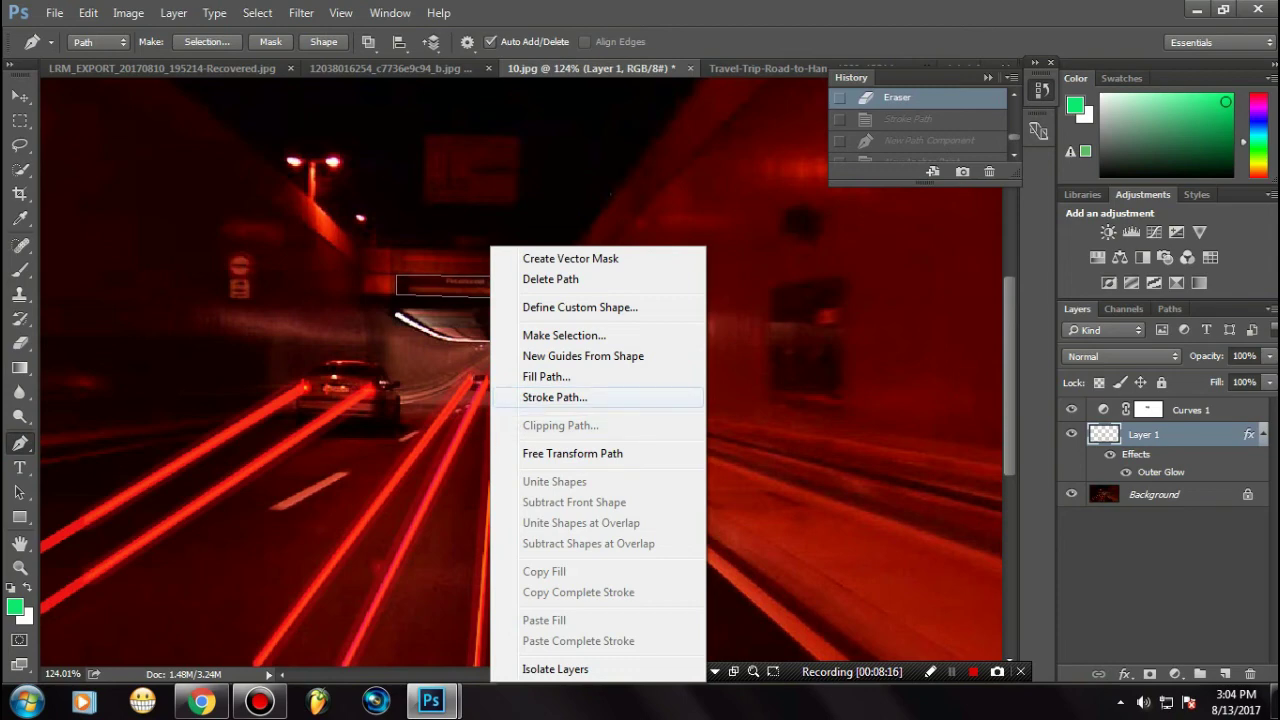
# Stroke the path around the illuminated sign on Layer 1 with the Brush in green, without simulated pressure
pyautogui.click(549, 393)
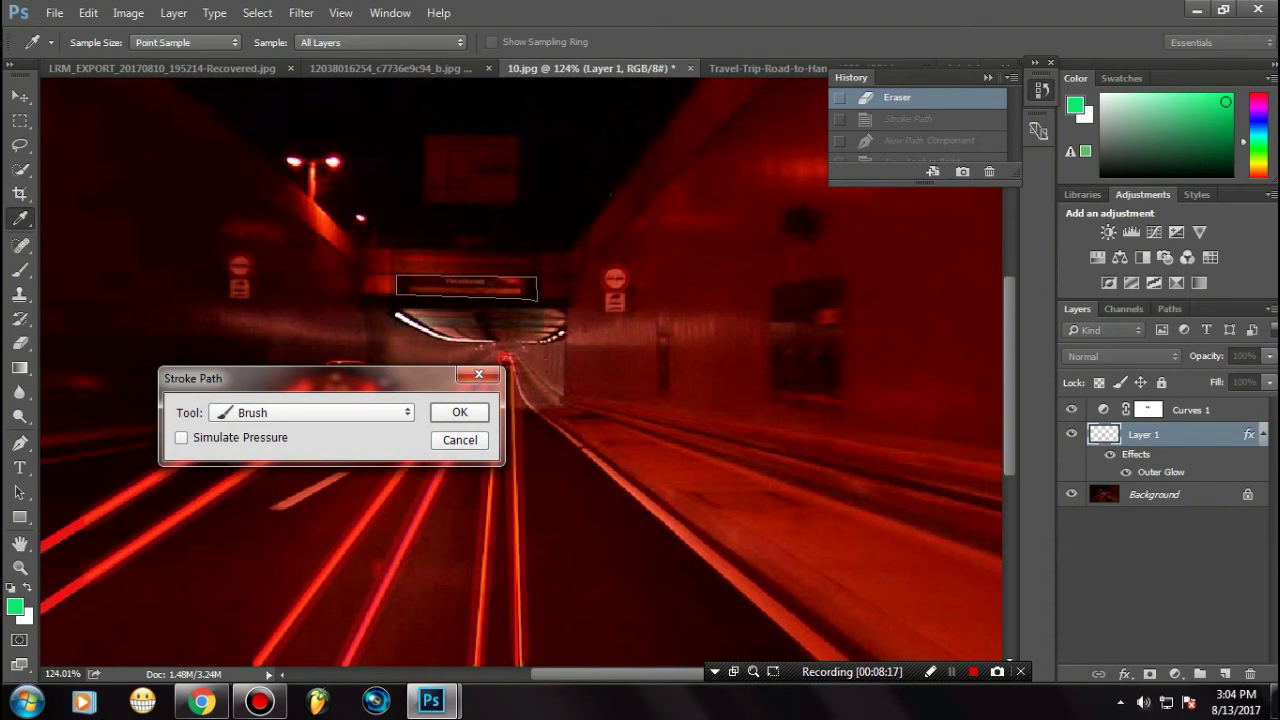
pyautogui.click(390, 414)
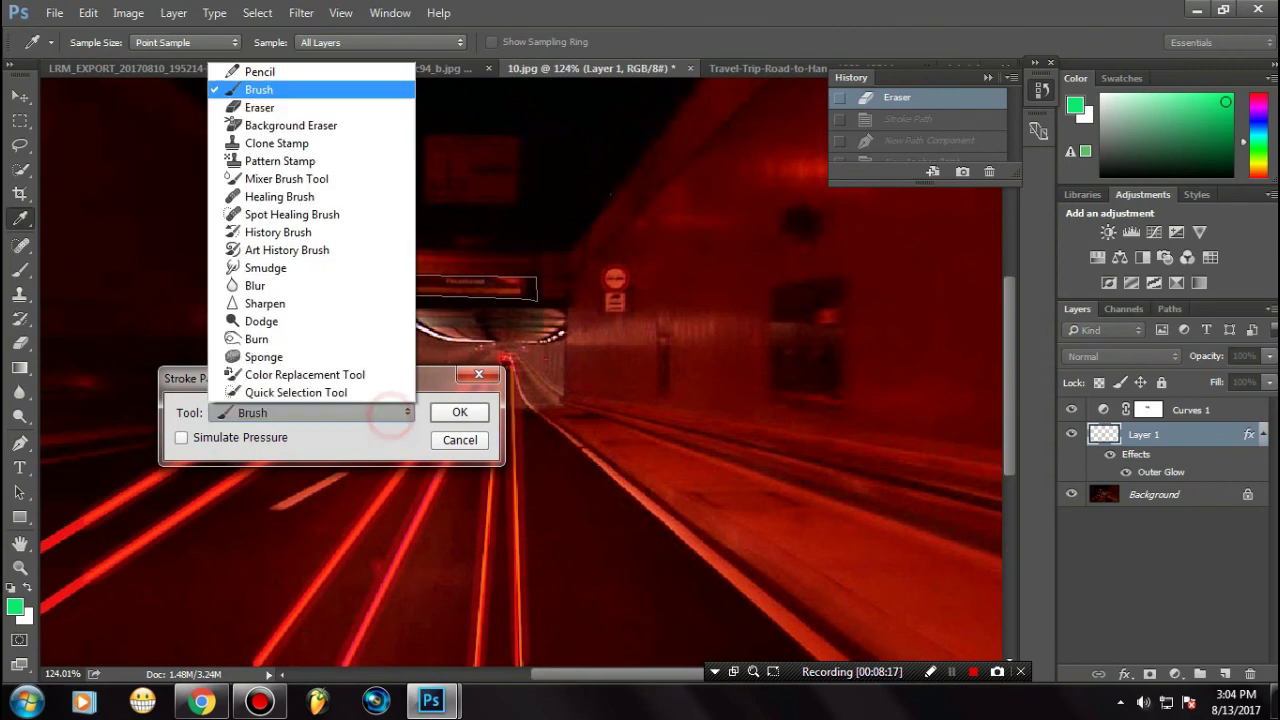
pyautogui.click(390, 414)
pyautogui.click(459, 412)
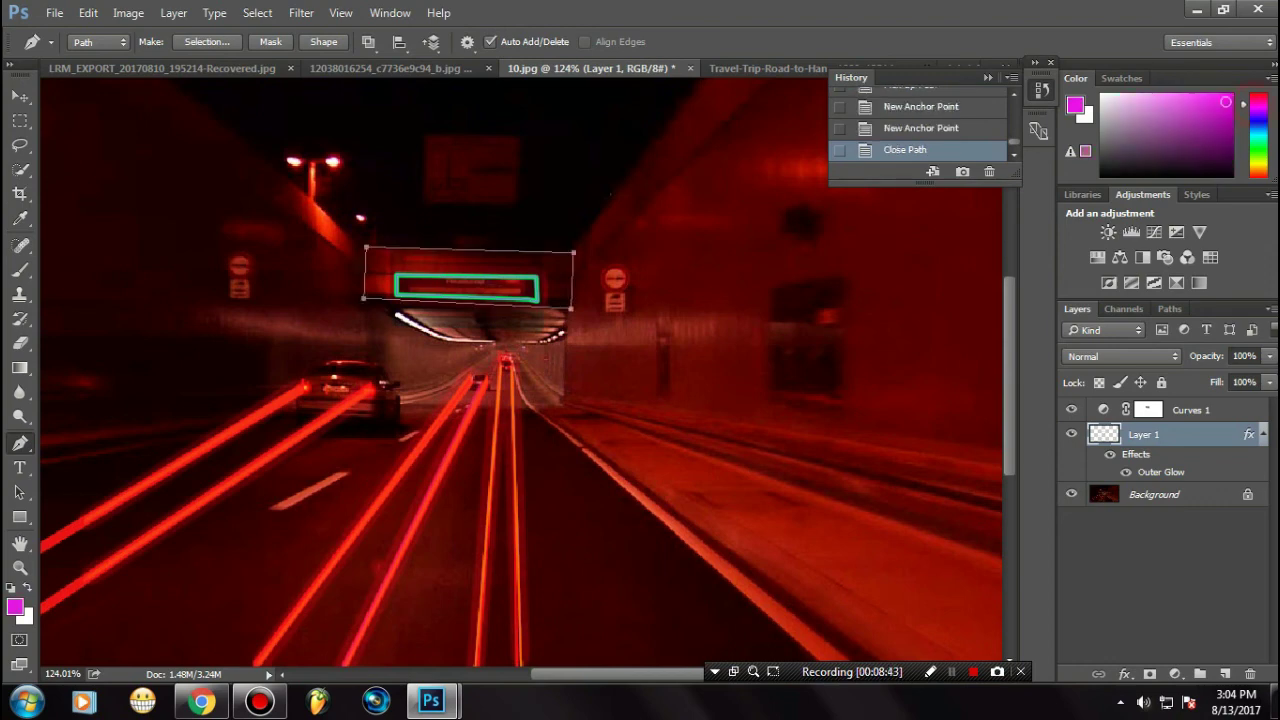
# Stroke the larger closed path around the sign's outer frame with the Brush in magenta, without simulated pressure
pyautogui.rightClick(530, 216)
pyautogui.click(582, 391)
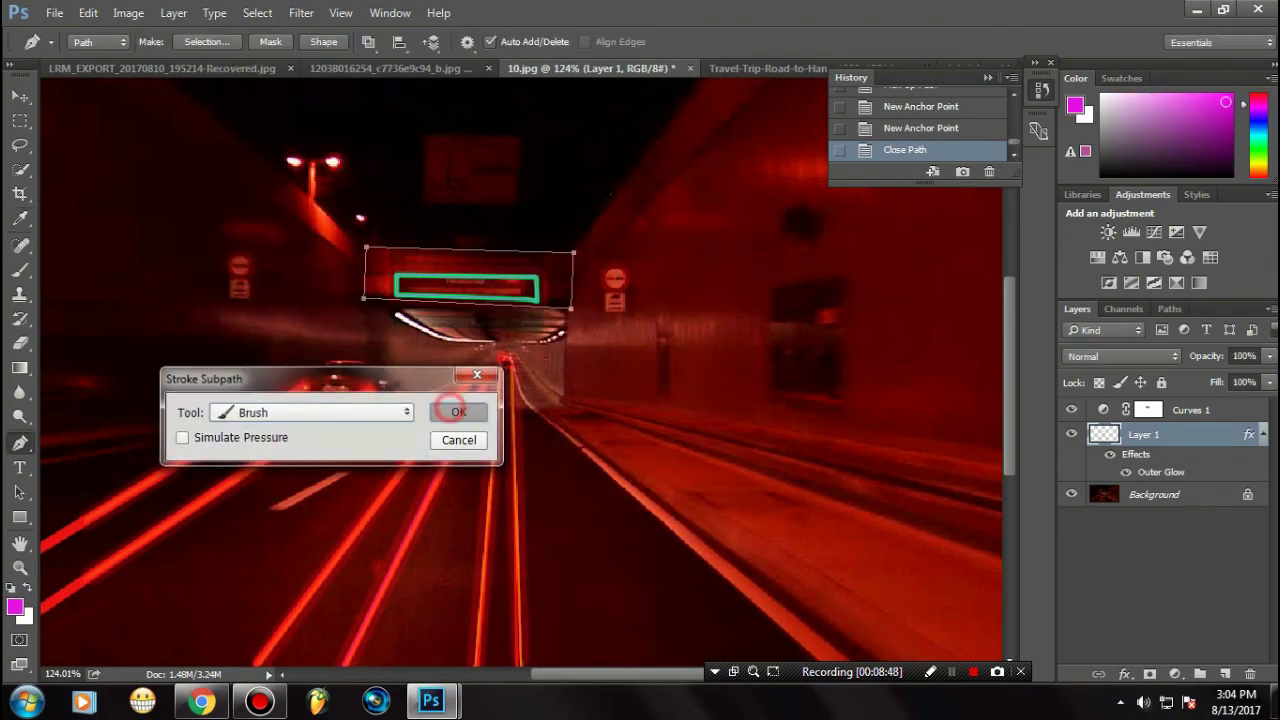
pyautogui.click(459, 411)
# Draw a Pen path for the roadside outline, placing points near the base of the wall beside the tunnel entrance
pyautogui.click(870, 655)
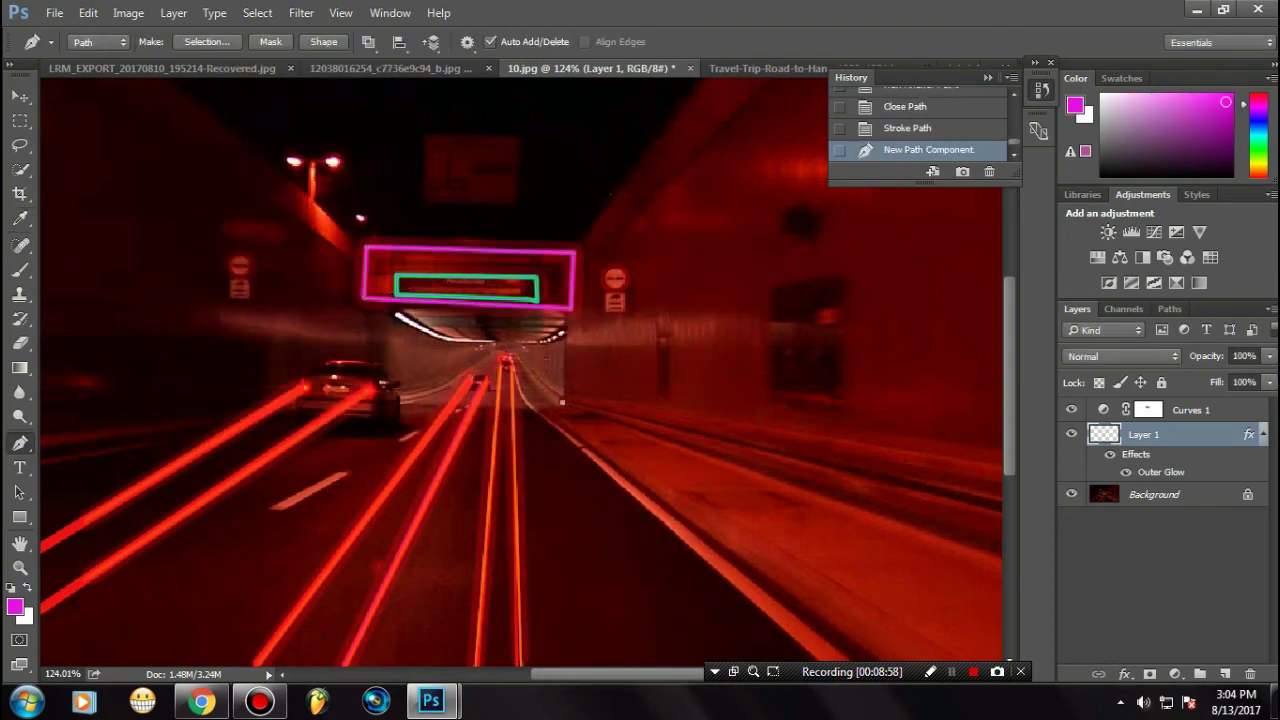
pyautogui.click(537, 408)
pyautogui.click(562, 403)
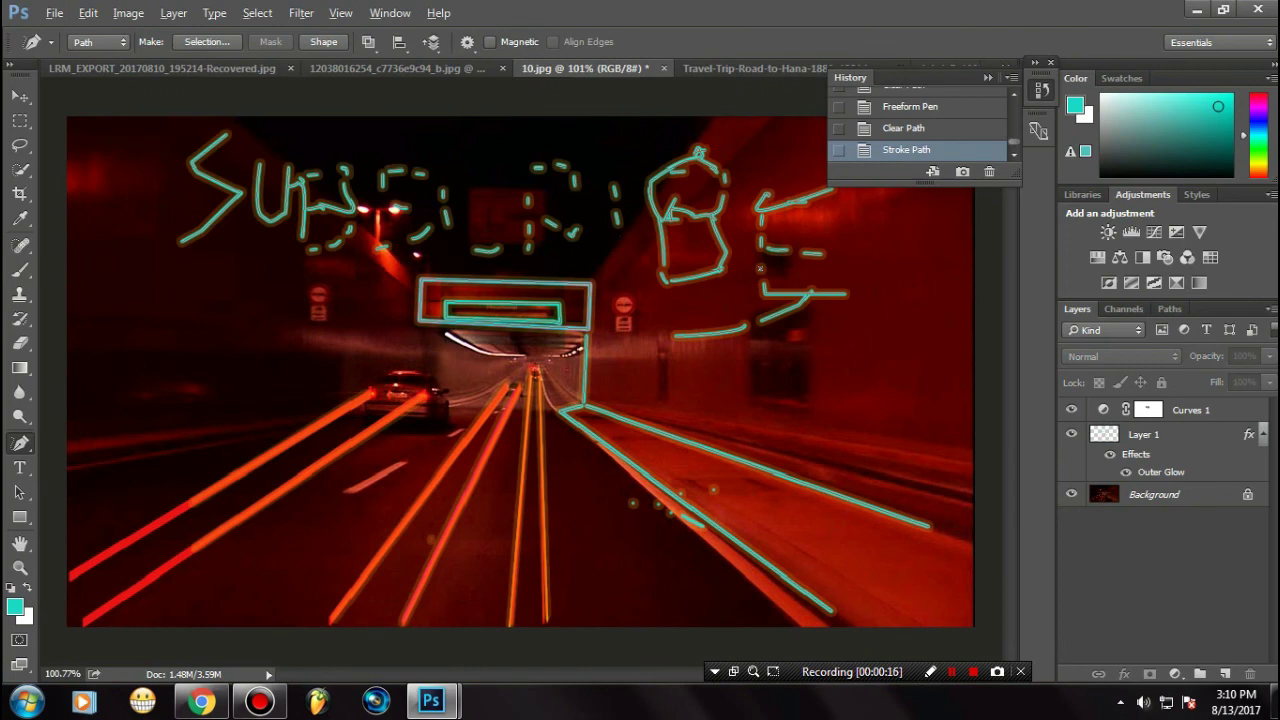
# Draw freehand letter-shaped paths with the Freeform Pen in the dark area above the tunnel sign
pyautogui.scroll(6, 760, 269)
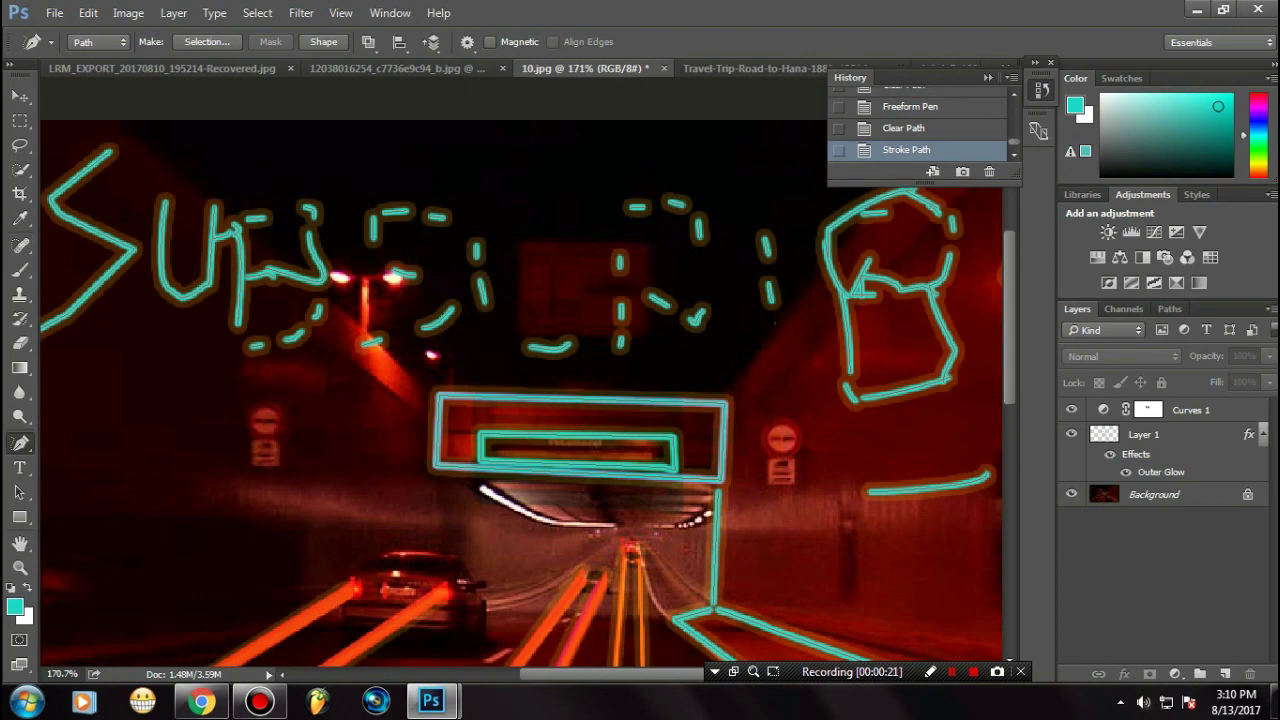
pyautogui.moveTo(472, 188); pyautogui.dragTo(488, 320)
pyautogui.moveTo(571, 170)
pyautogui.mouseDown()
pyautogui.moveTo(575, 378)
pyautogui.moveTo(548, 356)
pyautogui.mouseUp()
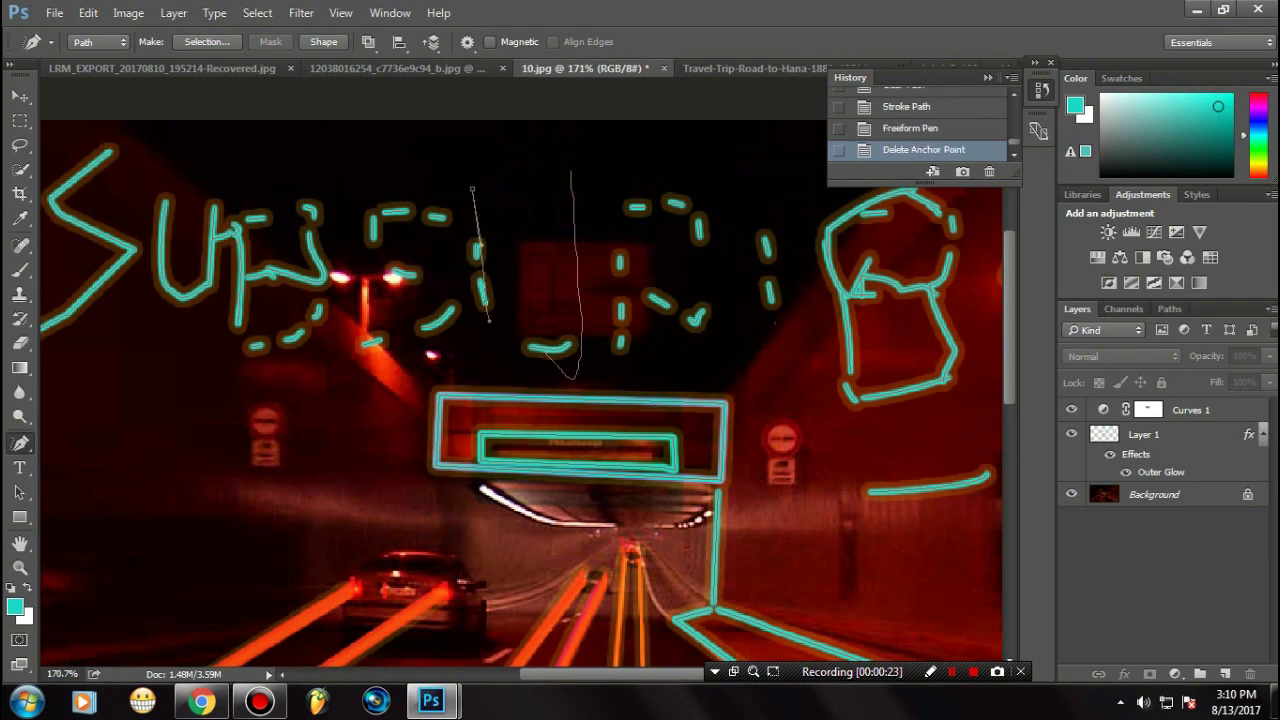